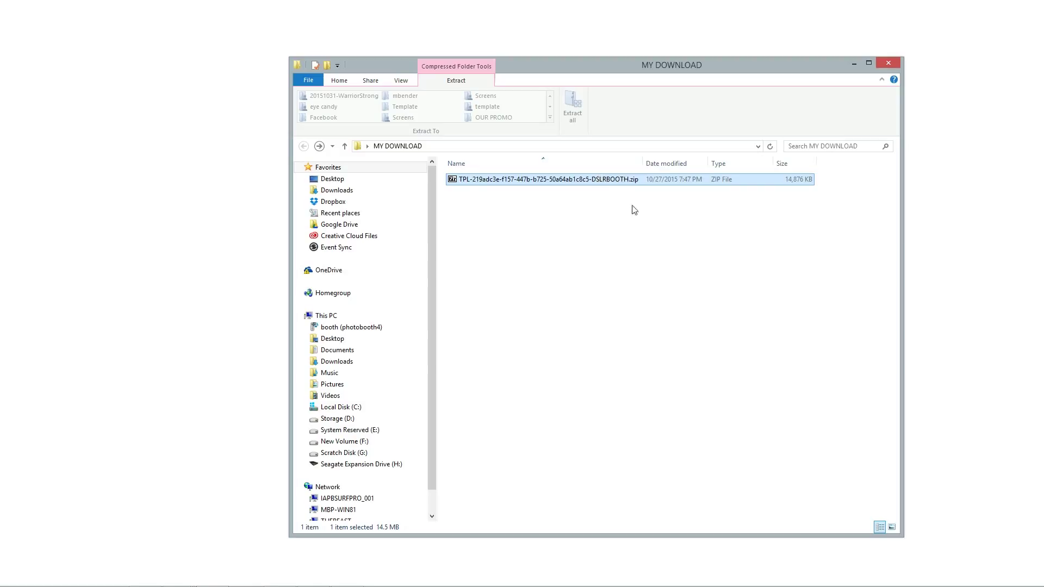
Open the template zip in Windows Explorer and select all eight files inside it.
{"action": "right_click", "coordinate": [455, 182]}
{"action": "mouse_move", "coordinate": [410, 253]}
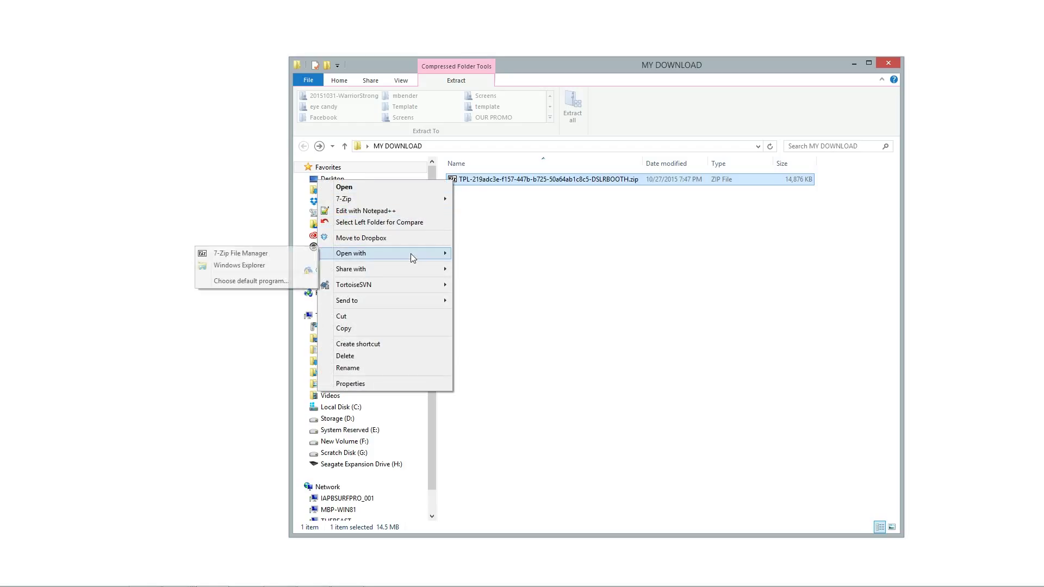
{"action": "left_click", "coordinate": [277, 268]}
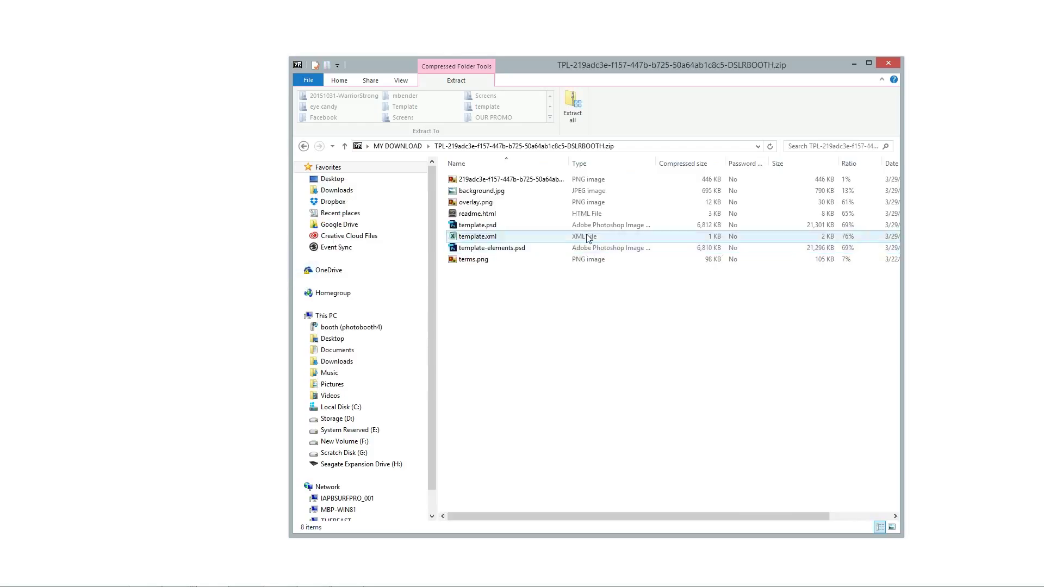
{"action": "left_click_drag", "start_coordinate": [509, 296], "coordinate": [463, 175]}
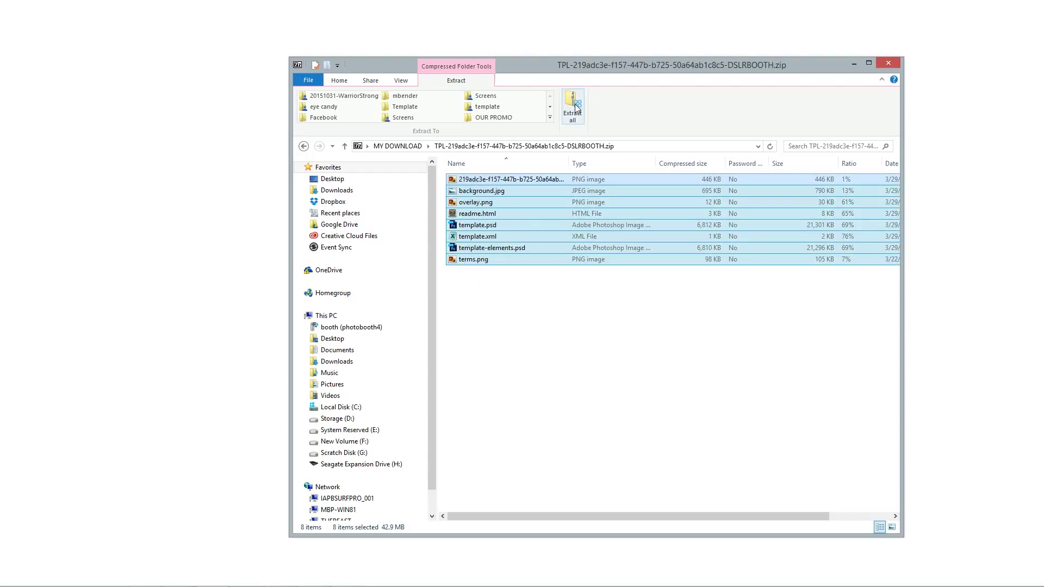
Extract the files into a new MY MODIFIED TEMPLATE folder inside MY DOWNLOAD.
{"action": "left_click", "coordinate": [576, 108]}
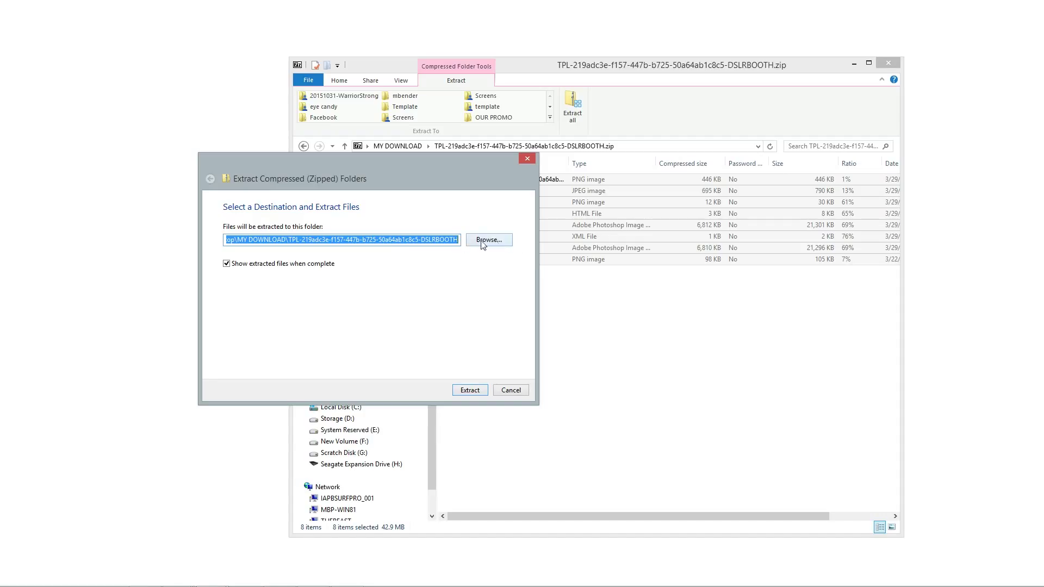
{"action": "left_click", "coordinate": [291, 240]}
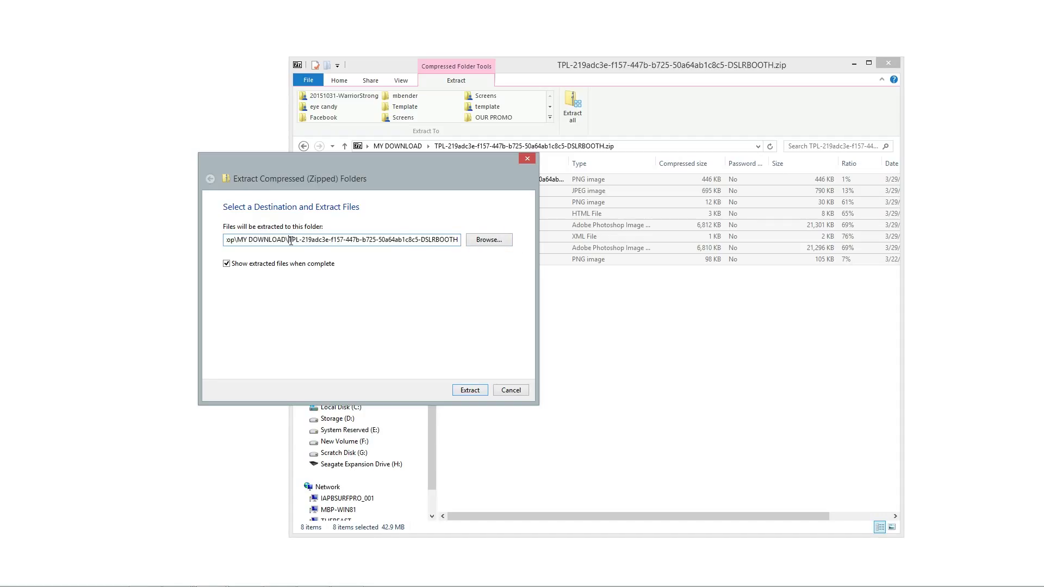
{"action": "left_click_drag", "start_coordinate": [306, 240], "coordinate": [453, 244]}
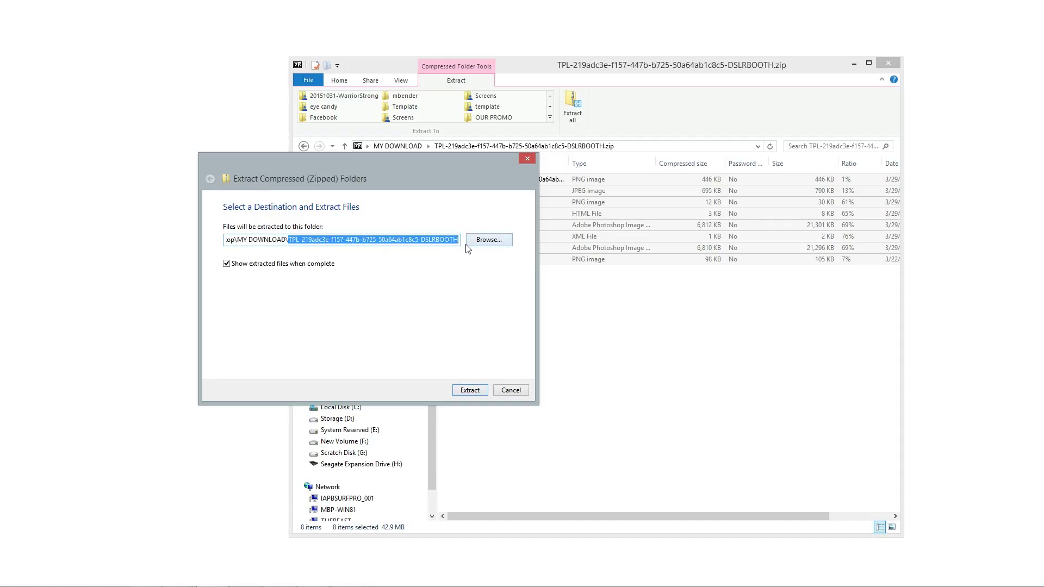
{"action": "type", "text": "MY DOWNLOAD\\MY MOD"}
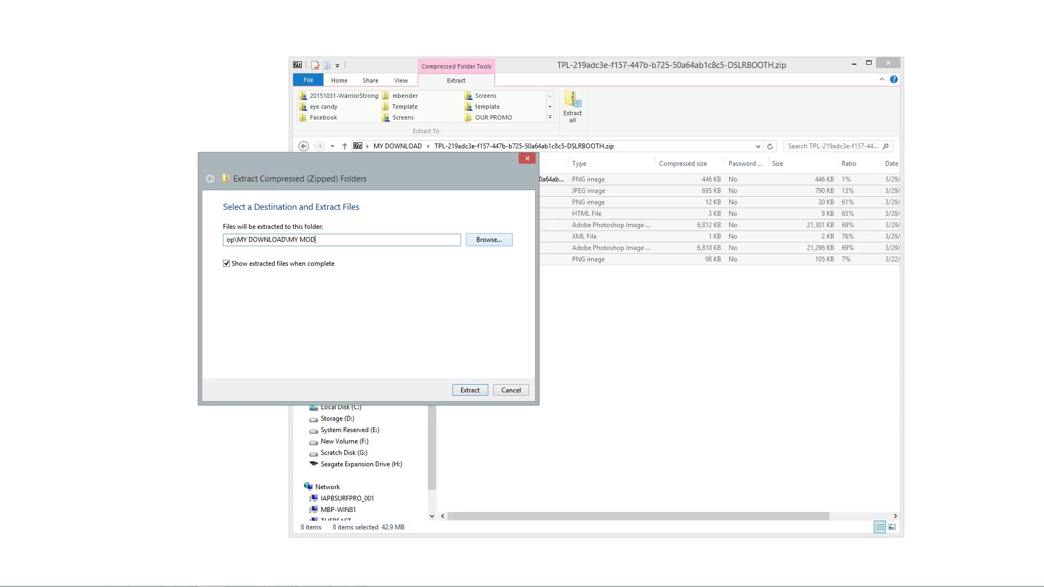
{"action": "type", "text": "IFIED TEMPLATE"}
{"action": "left_click", "coordinate": [469, 390]}
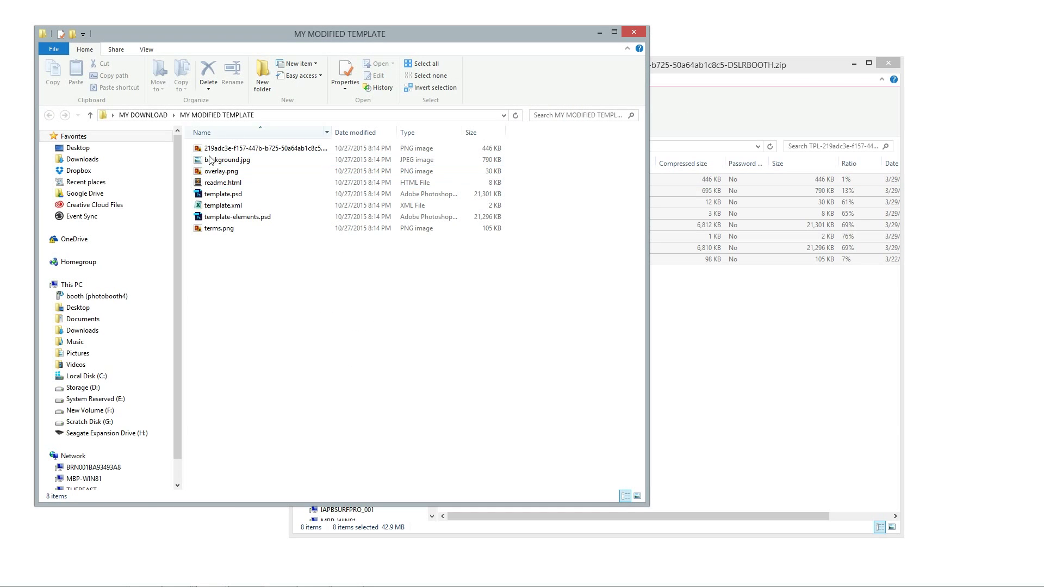
Close the zip archive window and select template.psd, then template-elements.psd, in the new folder.
{"action": "left_click", "coordinate": [887, 64]}
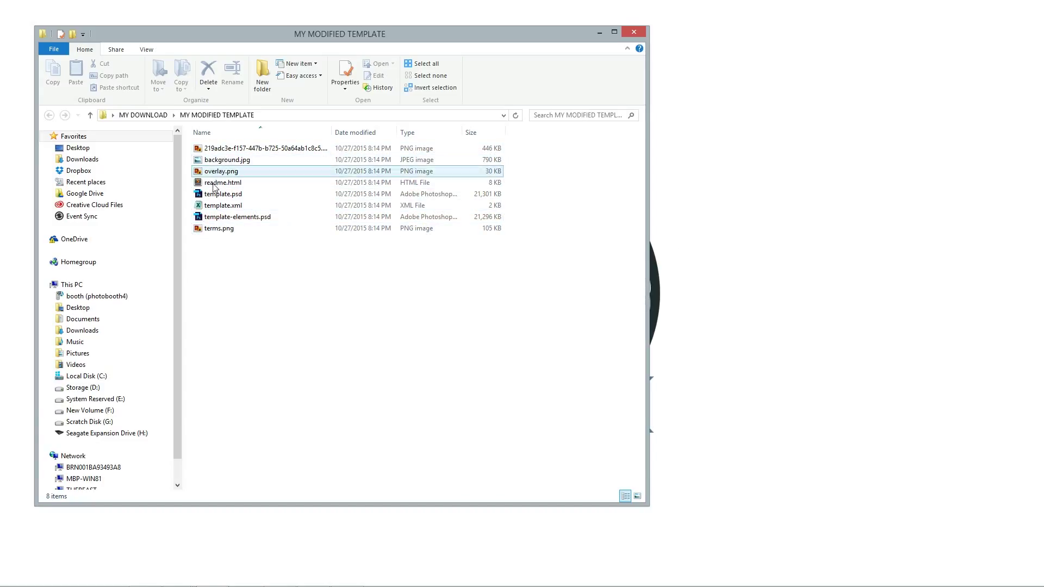
{"action": "mouse_move", "coordinate": [215, 231]}
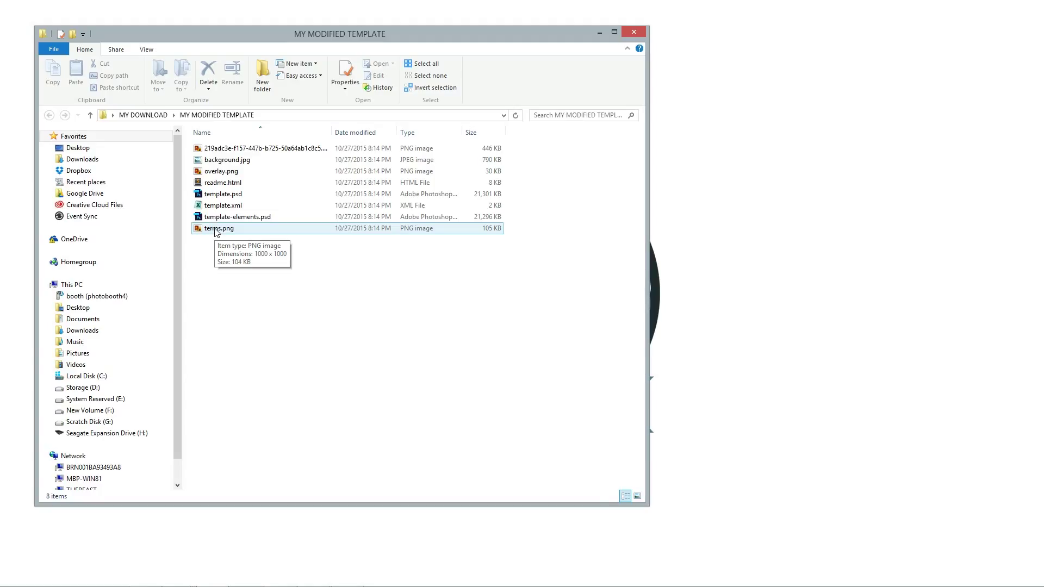
{"action": "left_click", "coordinate": [215, 196]}
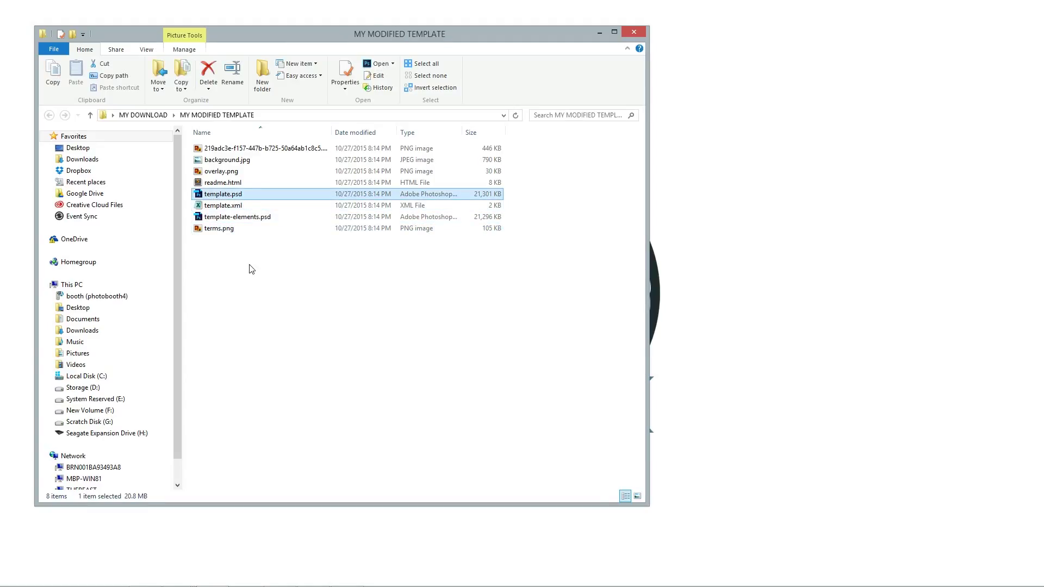
{"action": "left_click", "coordinate": [227, 218]}
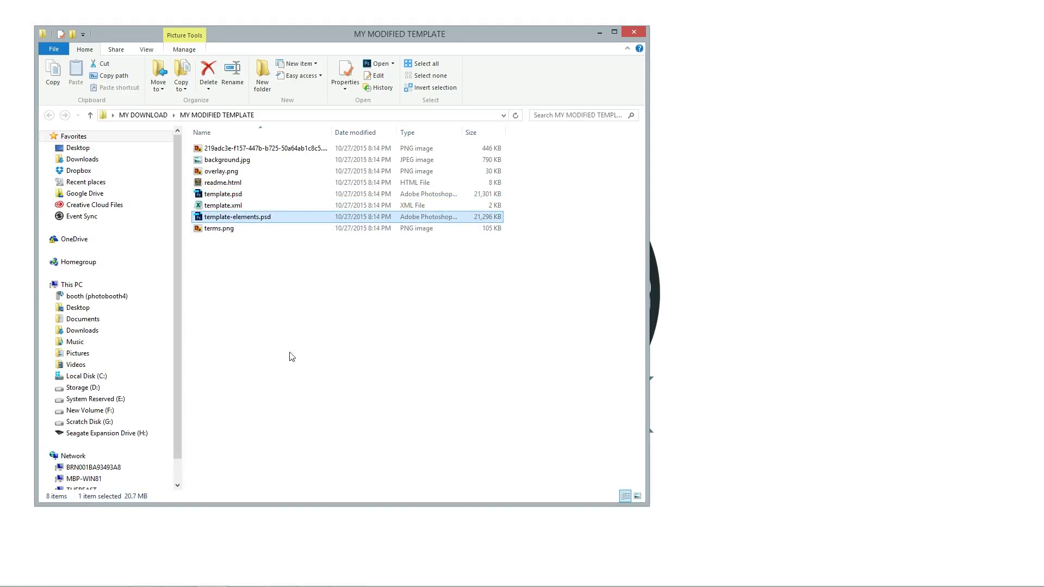
Open template.psd in Photoshop, dismiss the Missing Fonts warning, and return to the template folder.
{"action": "double_click", "coordinate": [210, 195]}
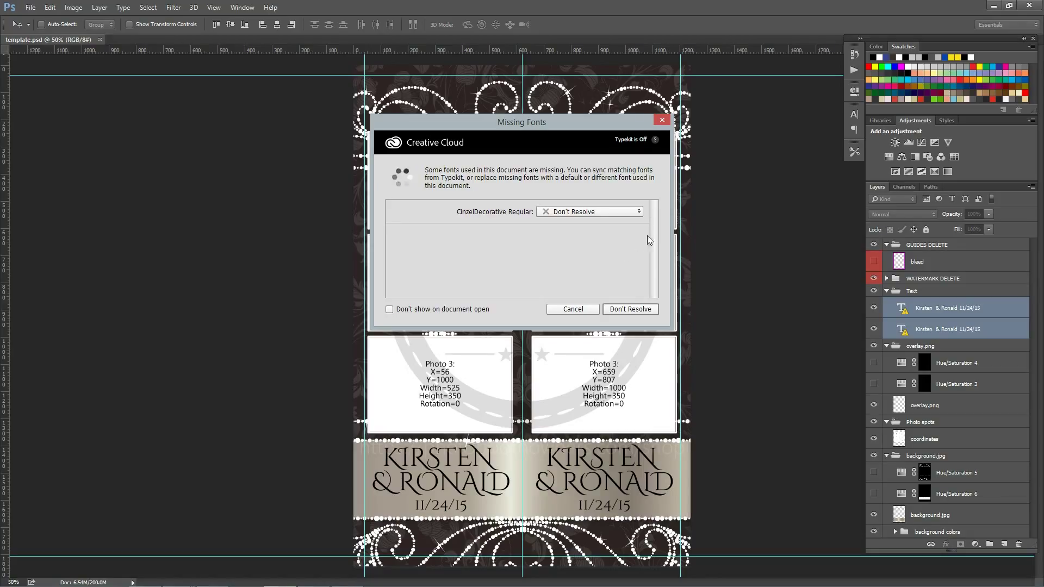
{"action": "left_click", "coordinate": [662, 120]}
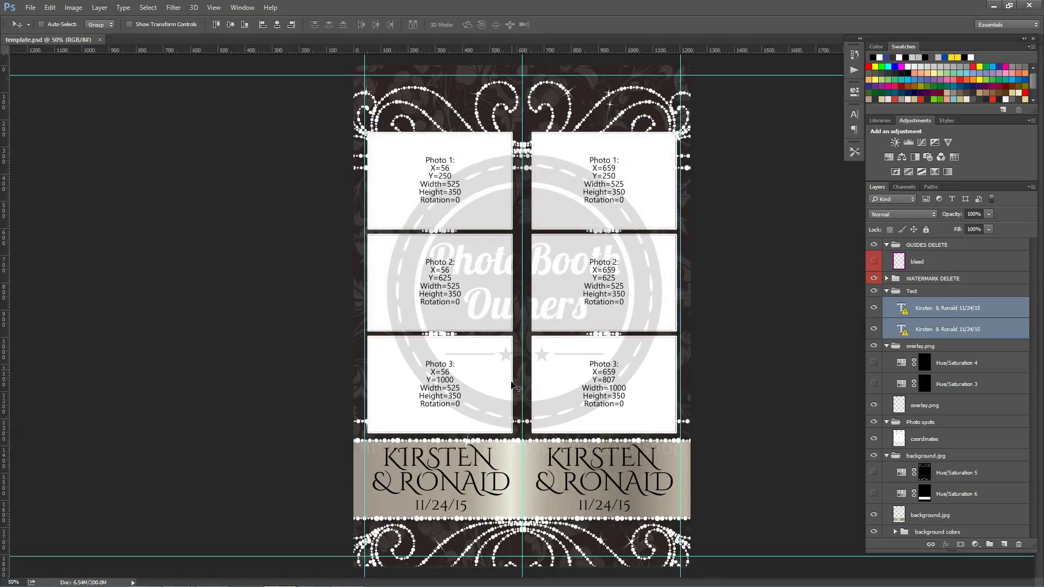
{"action": "left_click", "coordinate": [212, 578]}
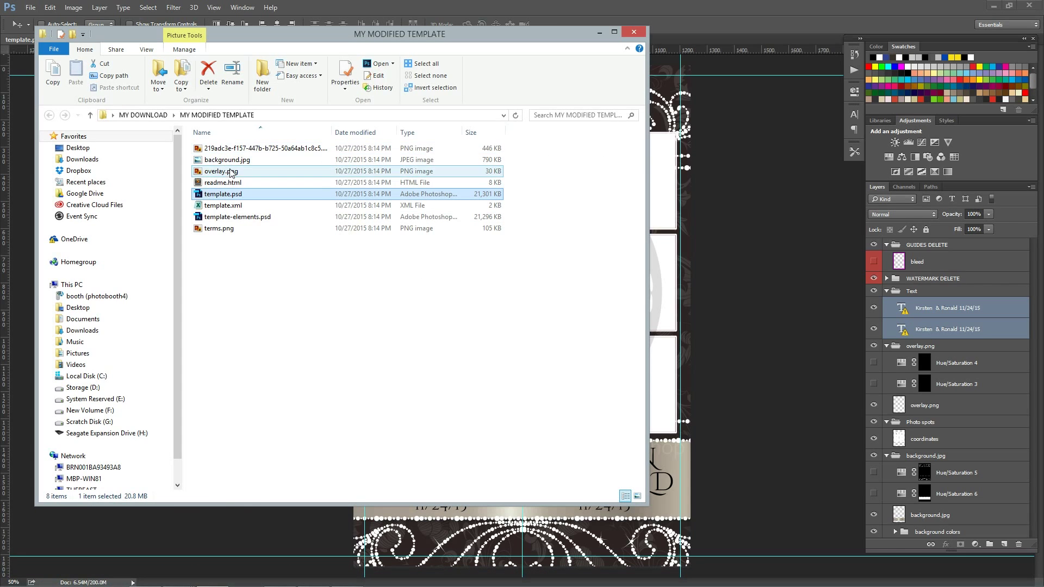
Read readme.html in Google Chrome, then close the page and minimize Chrome.
{"action": "right_click", "coordinate": [238, 187]}
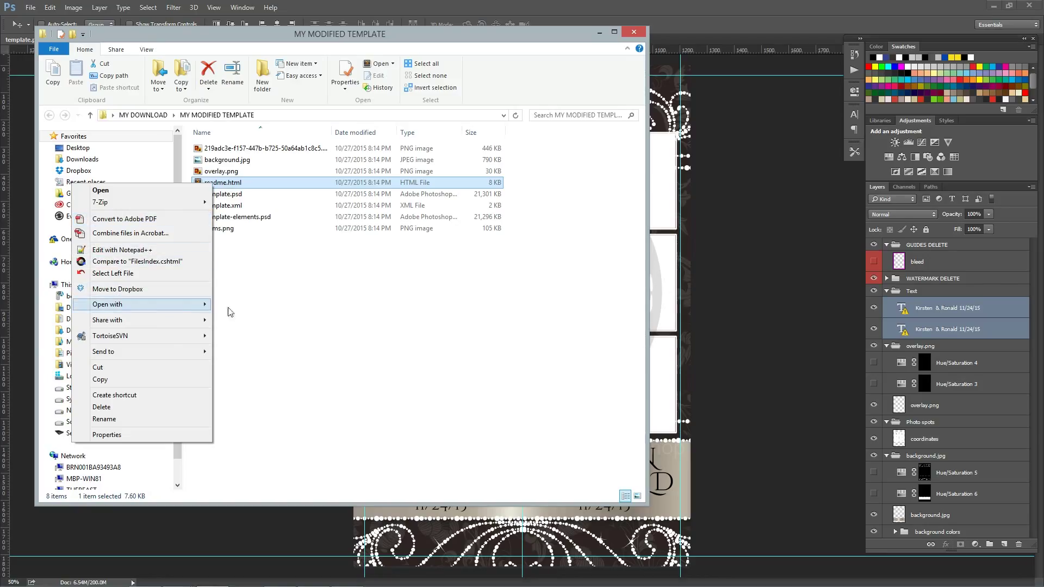
{"action": "mouse_move", "coordinate": [202, 305]}
{"action": "left_click", "coordinate": [248, 317]}
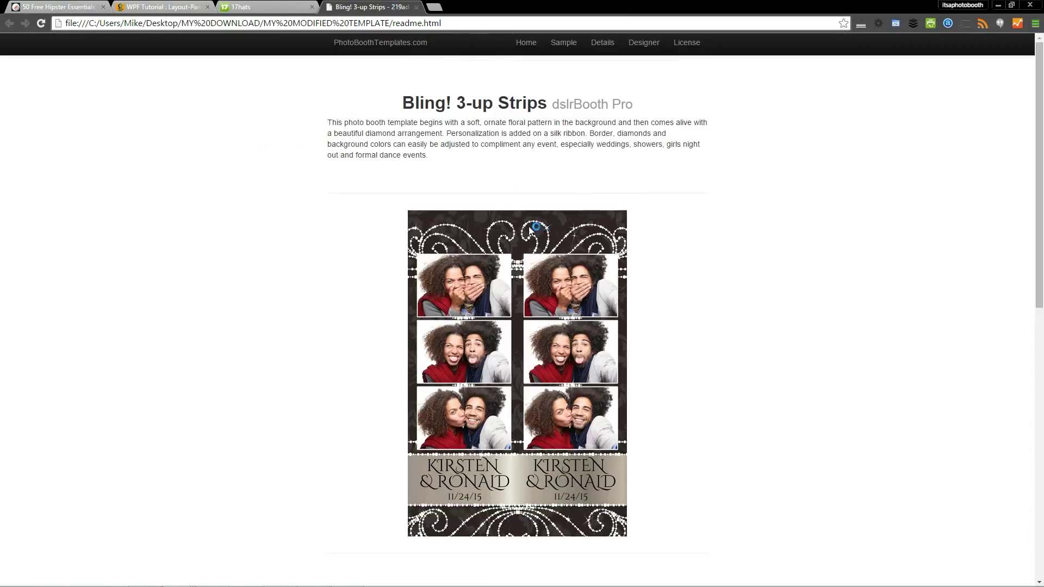
{"action": "scroll", "coordinate": [671, 239], "scroll_direction": "down", "scroll_amount": 9}
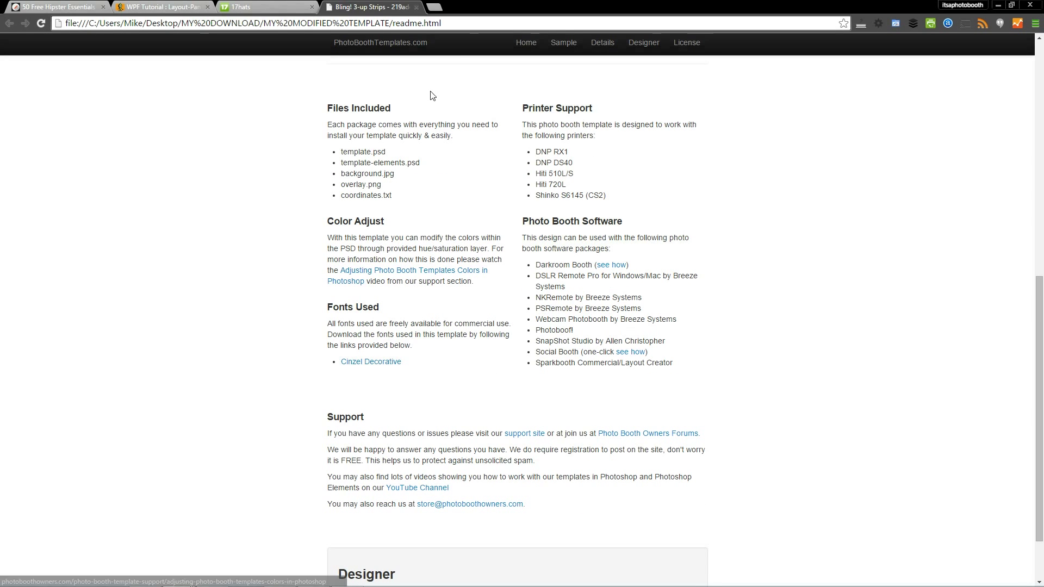
{"action": "left_click", "coordinate": [416, 7]}
{"action": "left_click", "coordinate": [999, 7]}
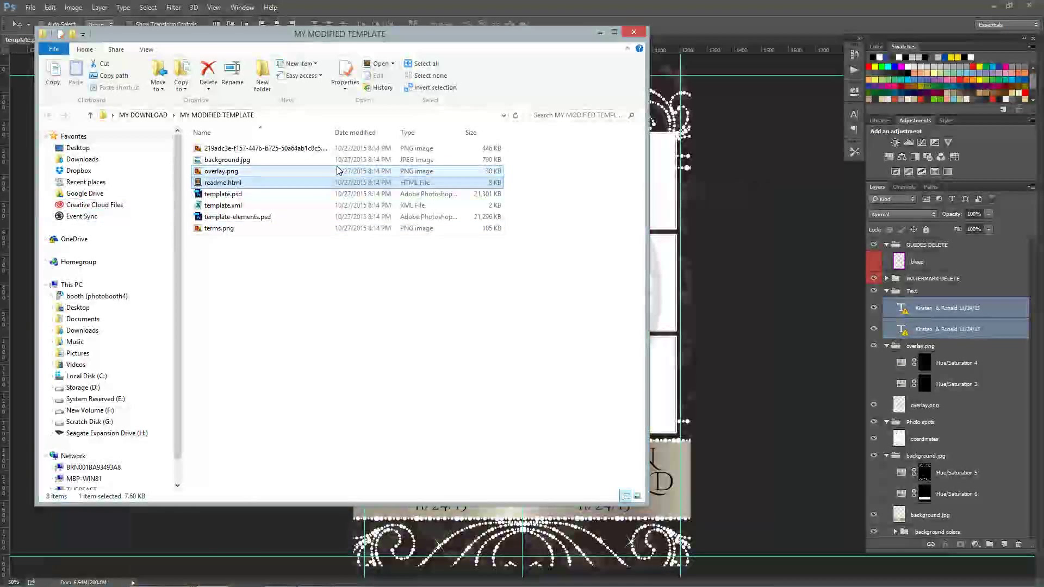
Collapse the GUIDES DELETE, Text, overlay.png, Photo spots and background.jpg layer groups.
{"action": "left_click", "coordinate": [551, 2]}
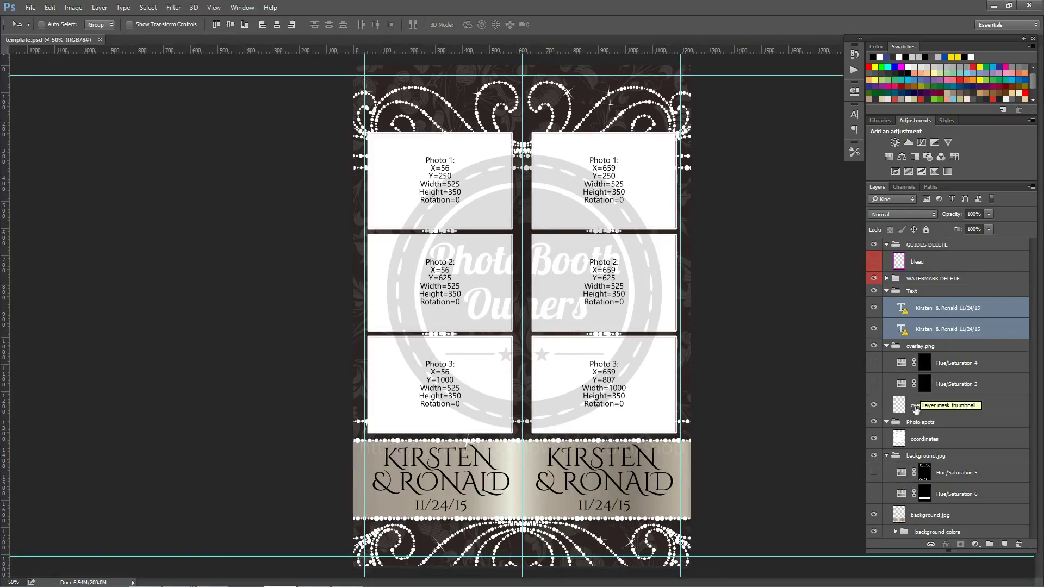
{"action": "left_click", "coordinate": [885, 291]}
{"action": "left_click", "coordinate": [887, 244]}
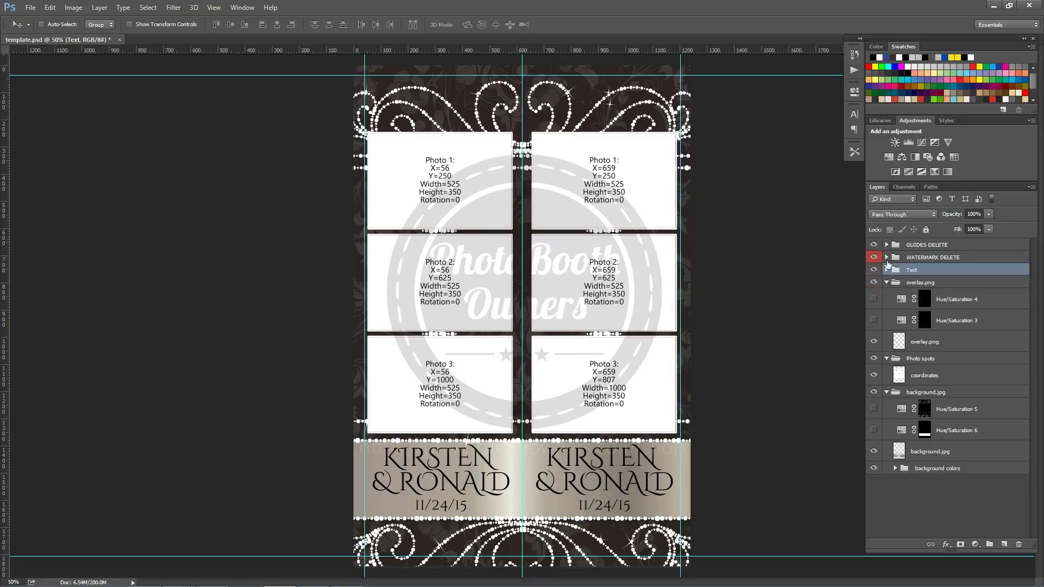
{"action": "left_click", "coordinate": [886, 282]}
{"action": "left_click", "coordinate": [887, 295]}
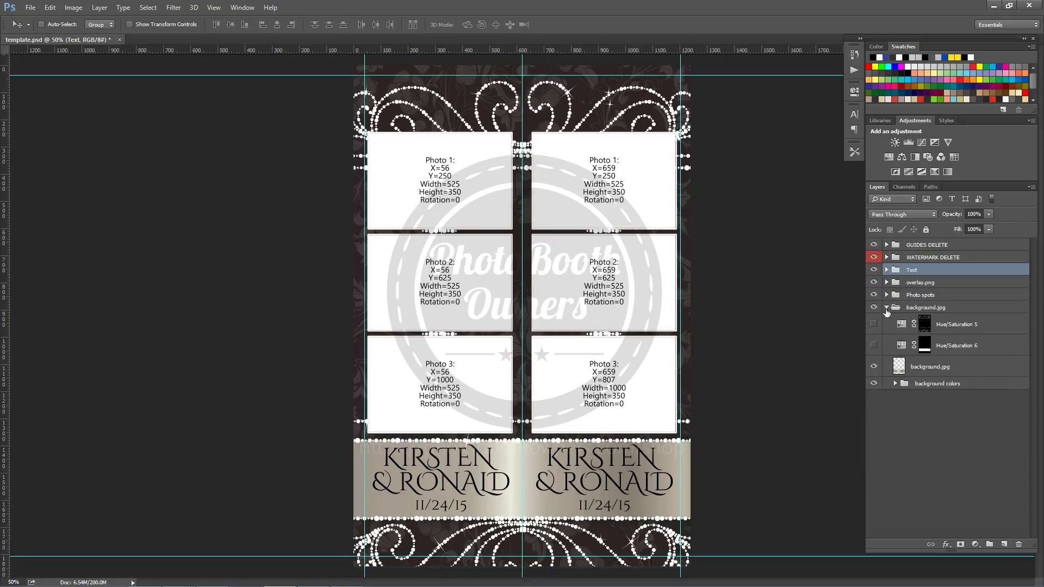
{"action": "left_click", "coordinate": [887, 307]}
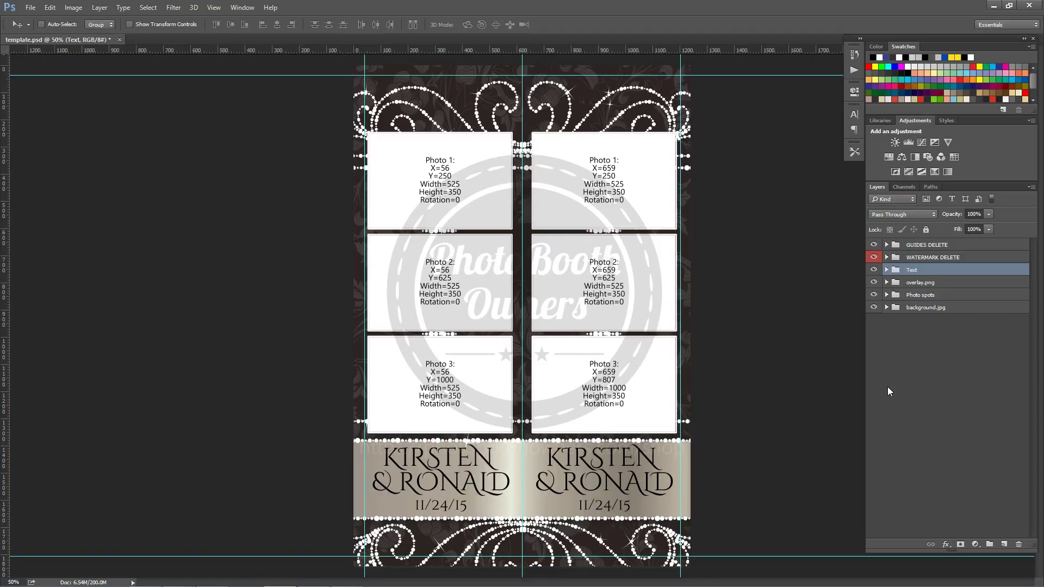
Peek into overlay.png, then expand Photo spots to select its coordinates layer.
{"action": "left_click", "coordinate": [886, 283]}
{"action": "left_click", "coordinate": [887, 282]}
{"action": "left_click", "coordinate": [887, 294]}
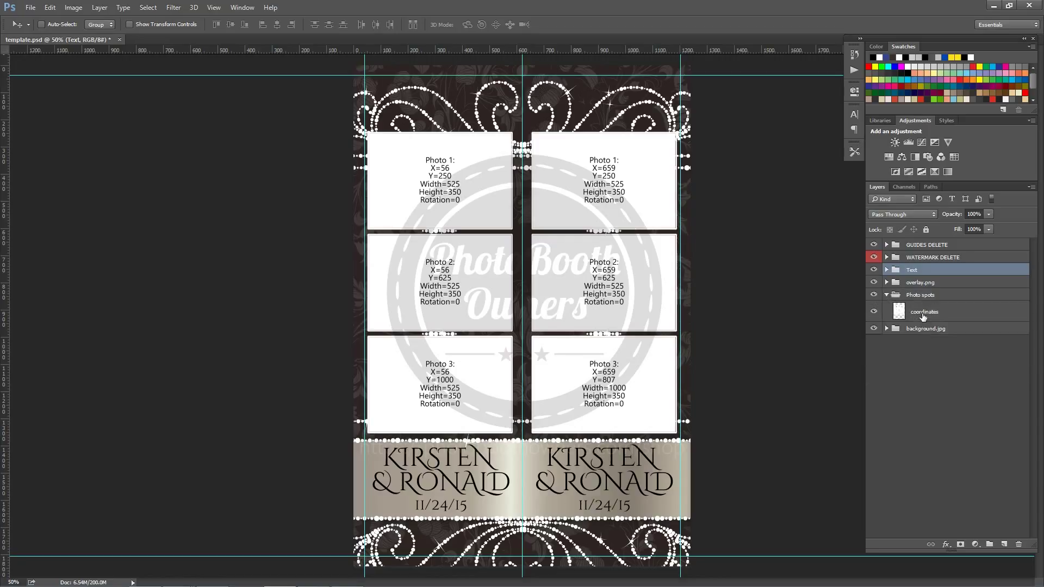
{"action": "left_click", "coordinate": [923, 314]}
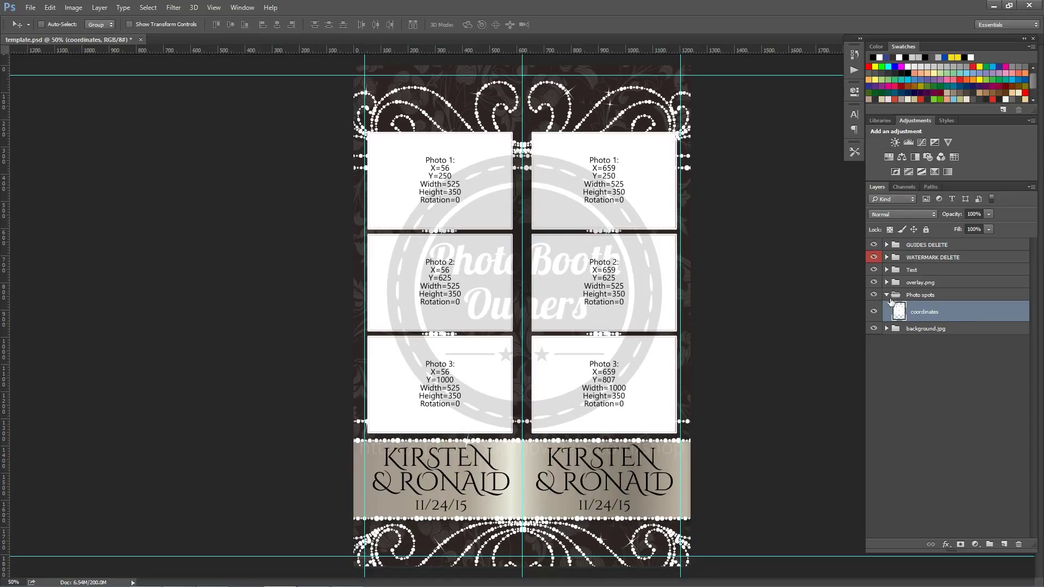
{"action": "left_click", "coordinate": [886, 295]}
Hide all groups above background.jpg and turn off the truffle colour layer to reveal peacock teal.
{"action": "left_click_drag", "start_coordinate": [874, 294], "coordinate": [873, 245]}
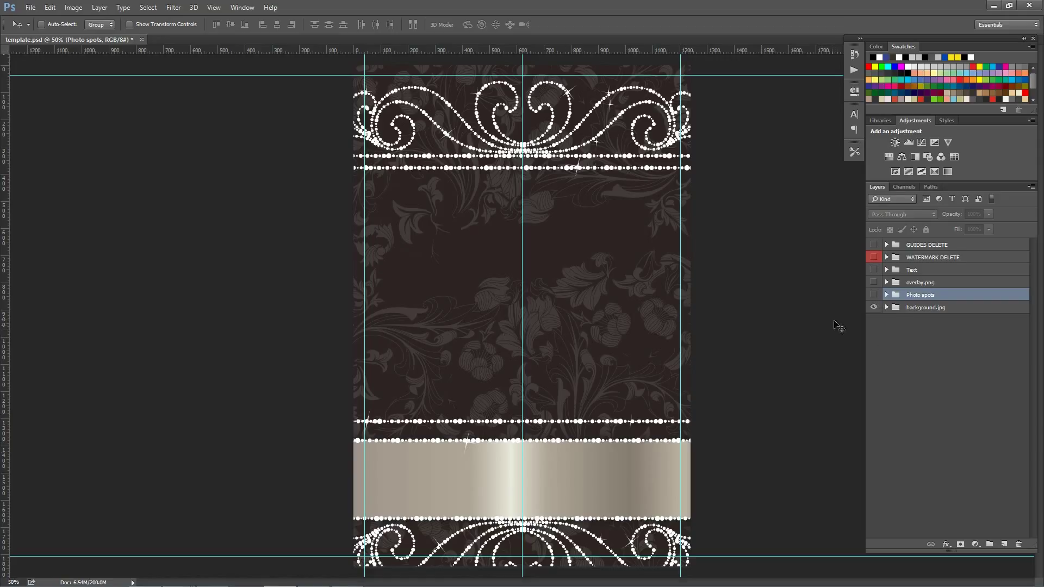
{"action": "left_click", "coordinate": [894, 308]}
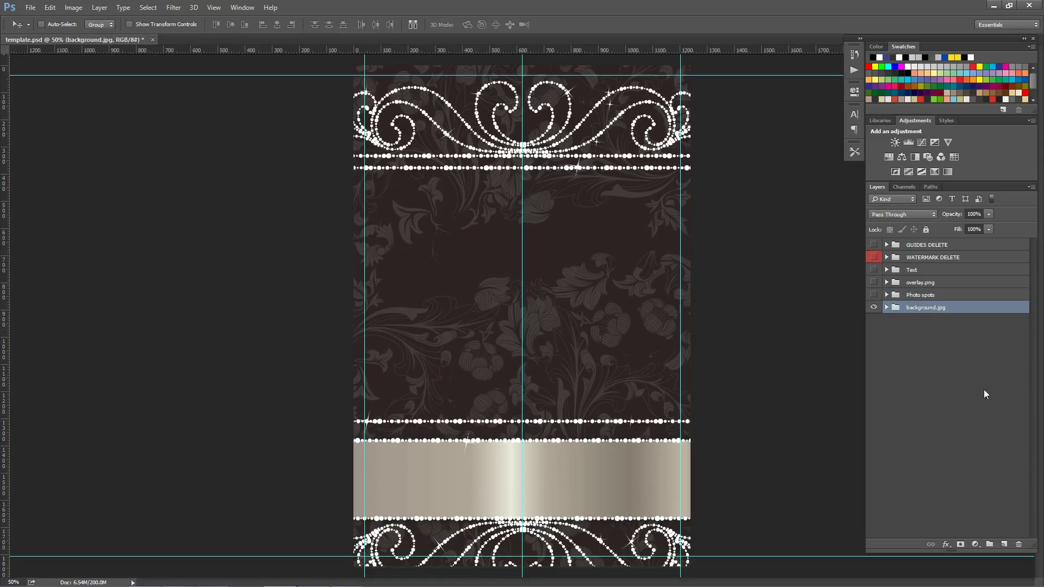
{"action": "left_click", "coordinate": [886, 307]}
{"action": "left_click", "coordinate": [895, 383]}
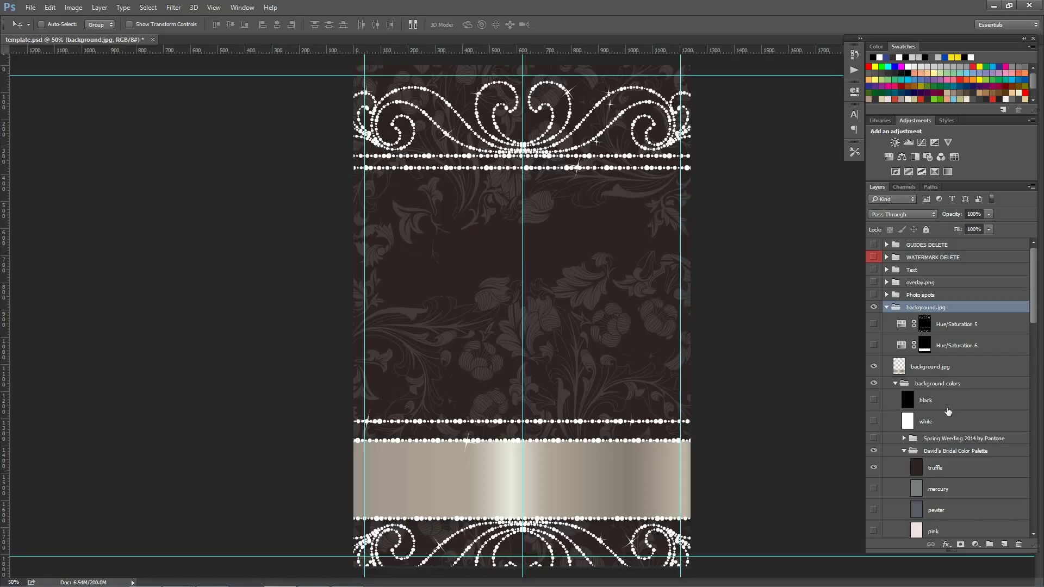
{"action": "scroll", "coordinate": [995, 455], "scroll_direction": "down", "scroll_amount": 2}
{"action": "left_click", "coordinate": [873, 405]}
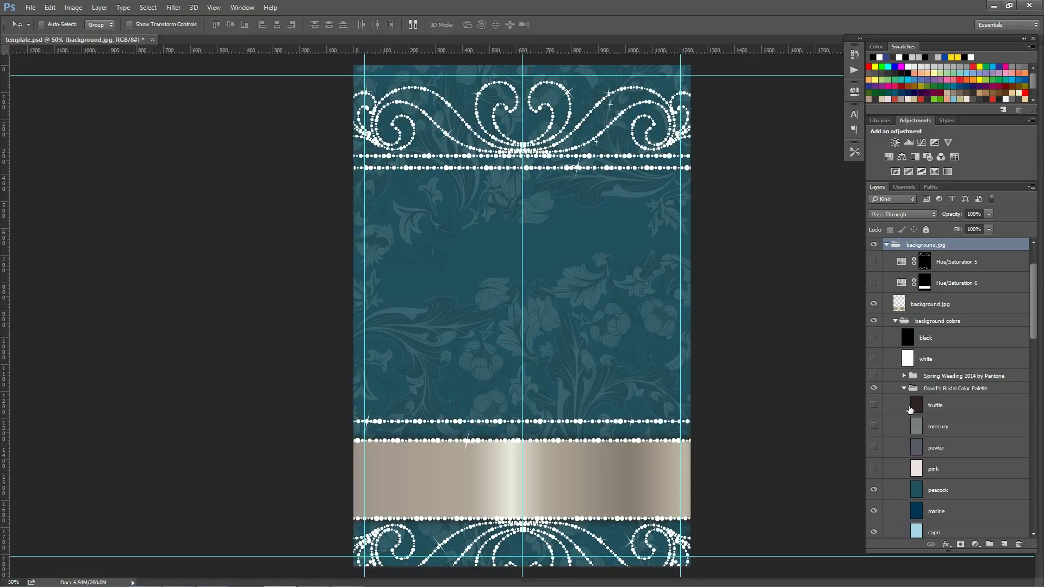
Select the background colors group and switch on the Hue/Saturation 6 adjustment.
{"action": "scroll", "coordinate": [911, 408], "scroll_direction": "up", "scroll_amount": 1}
{"action": "left_click", "coordinate": [892, 350]}
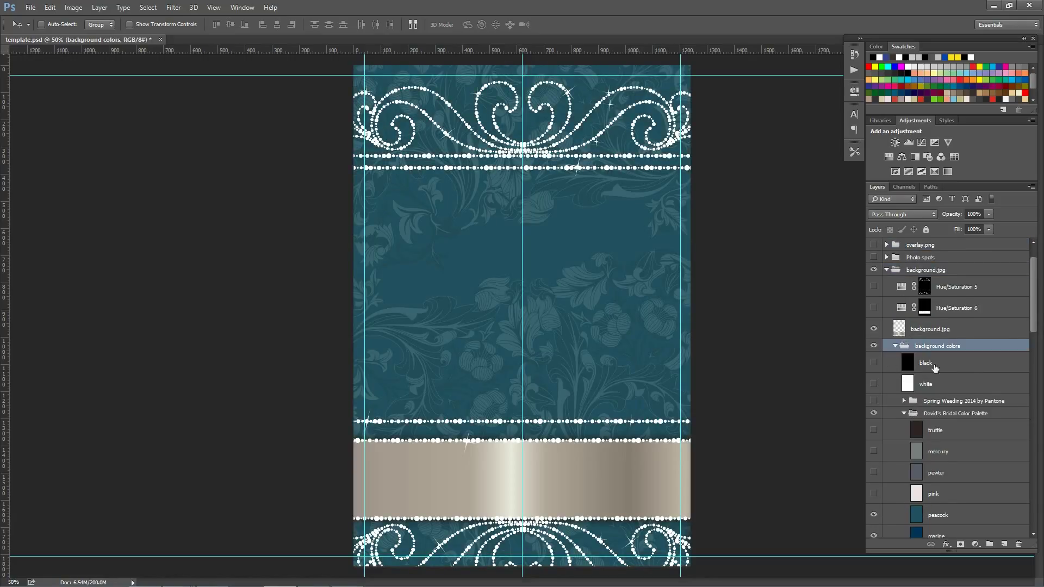
{"action": "left_click", "coordinate": [895, 348]}
Set Hue/Saturation 6 hue to 184 so the metallic band turns pale teal.
{"action": "left_click", "coordinate": [874, 345]}
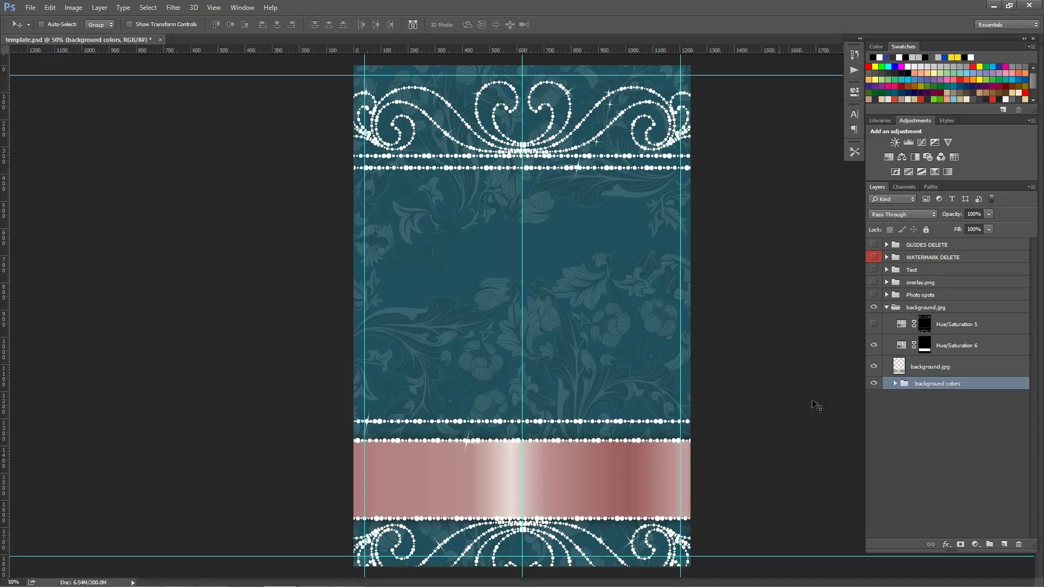
{"action": "left_click", "coordinate": [903, 349]}
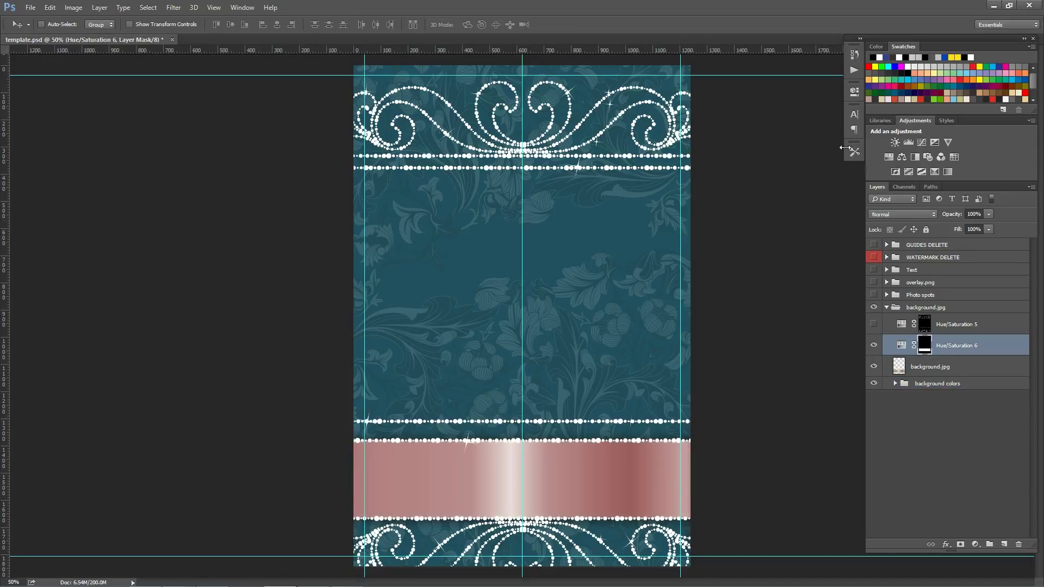
{"action": "left_click", "coordinate": [854, 92]}
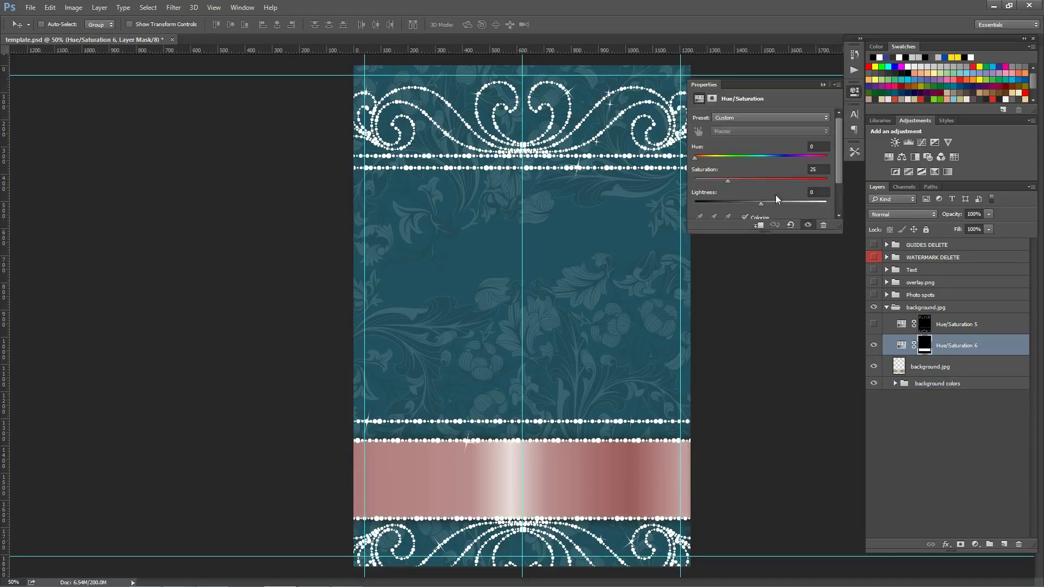
{"action": "left_click_drag", "start_coordinate": [695, 158], "coordinate": [722, 158]}
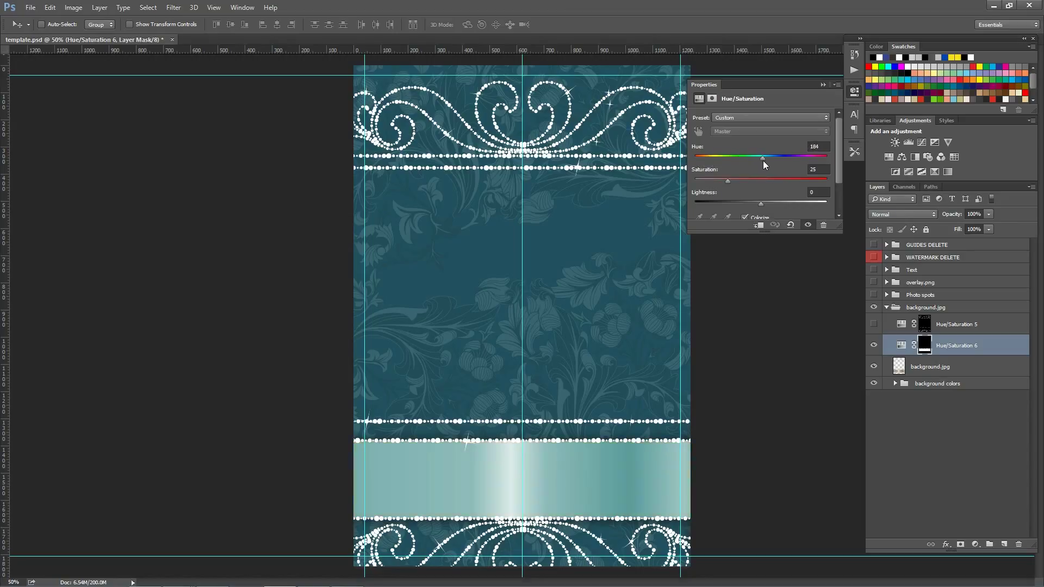
{"action": "left_click", "coordinate": [951, 417]}
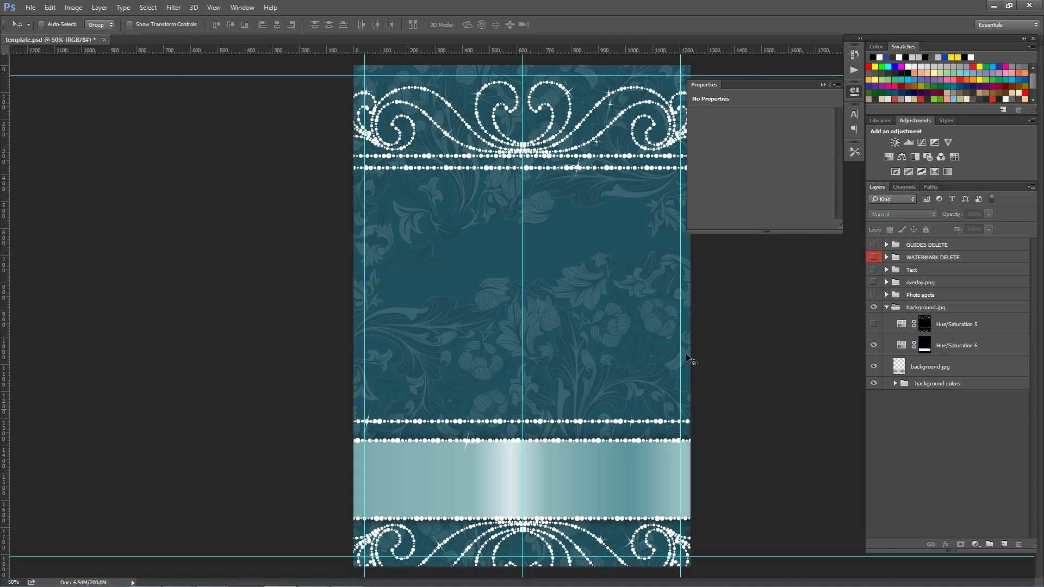
Save a maximum-quality JPEG copy replacing background.jpg in MY MODIFIED TEMPLATE.
{"action": "left_click", "coordinate": [30, 7]}
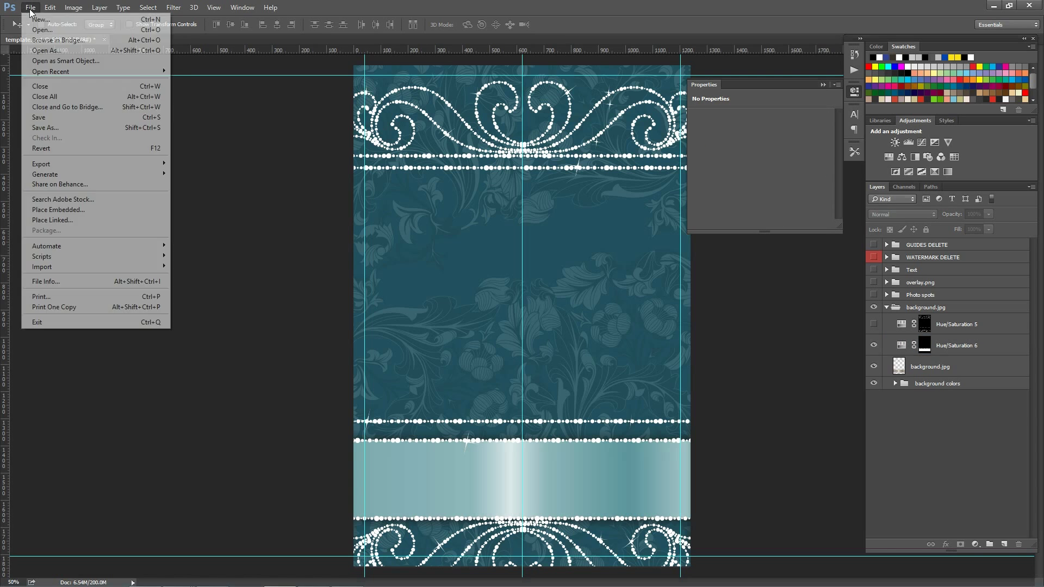
{"action": "left_click", "coordinate": [67, 129]}
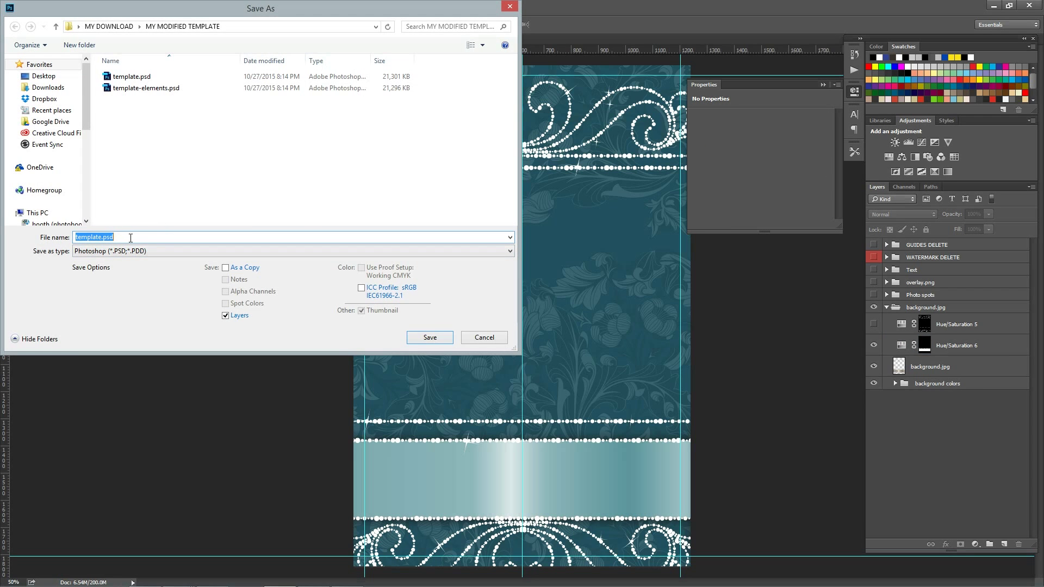
{"action": "key", "text": "Tab"}
{"action": "key", "text": "j"}
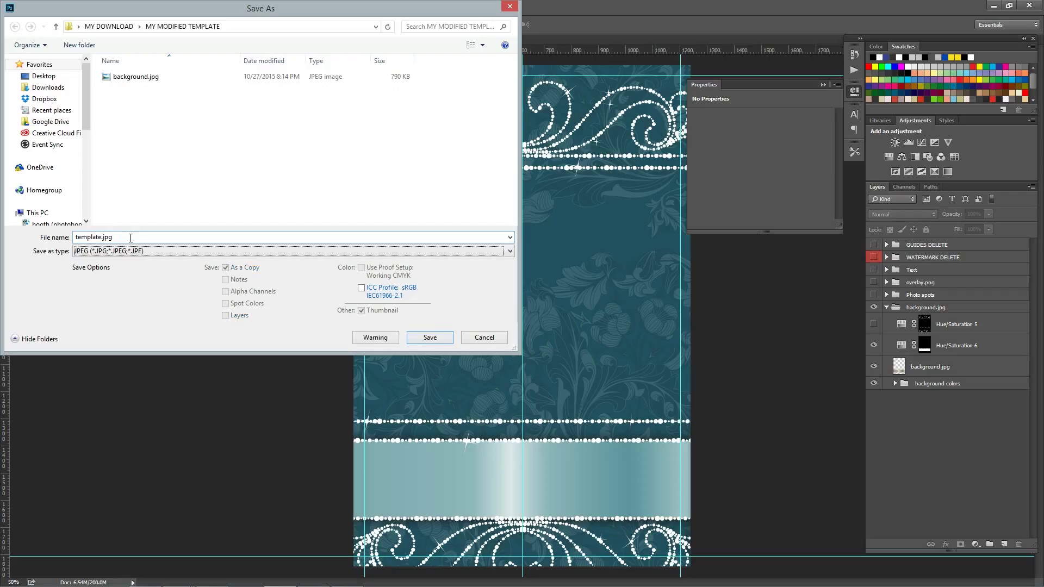
{"action": "double_click", "coordinate": [143, 77]}
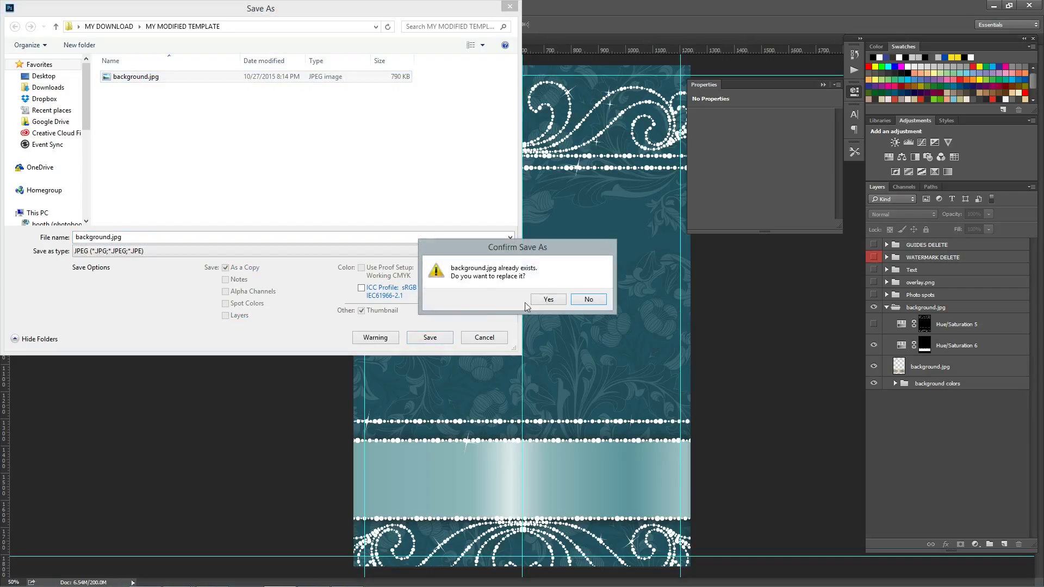
{"action": "key", "text": "Return"}
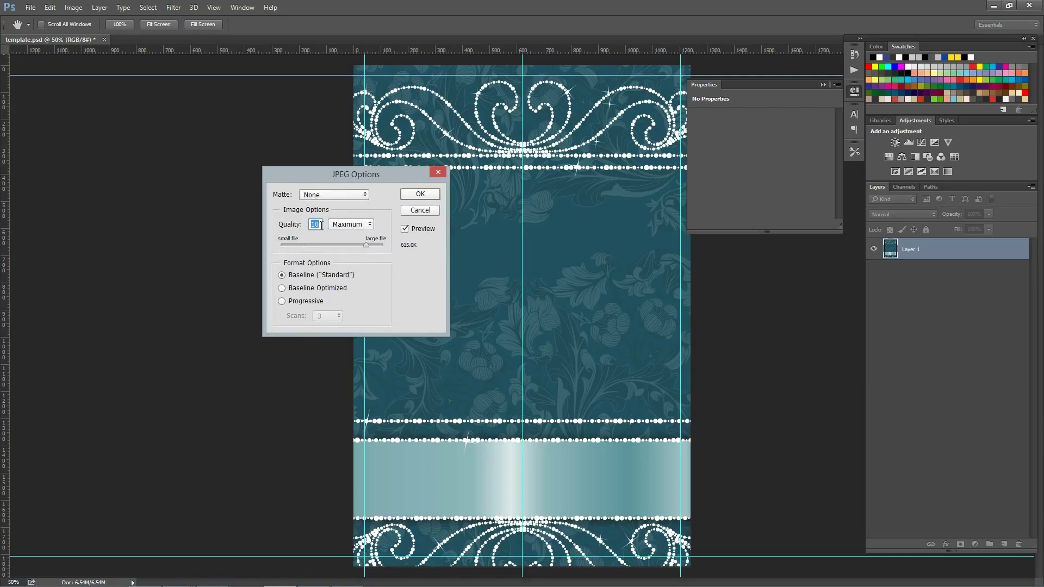
{"action": "left_click", "coordinate": [417, 194]}
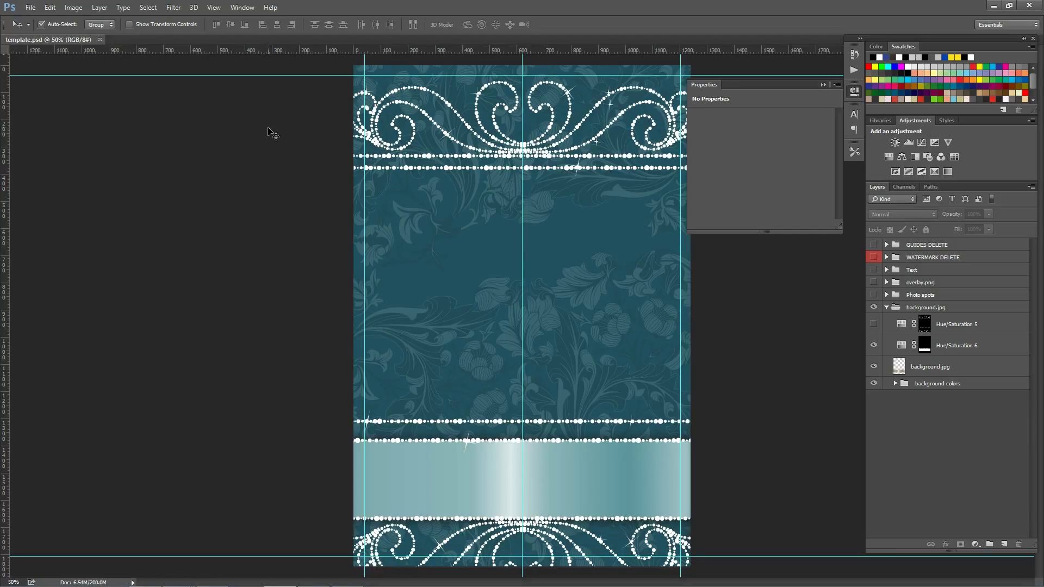
Close Photoshop and view the template folder as large icons to check background.jpg's thumbnail.
{"action": "left_click", "coordinate": [1029, 5]}
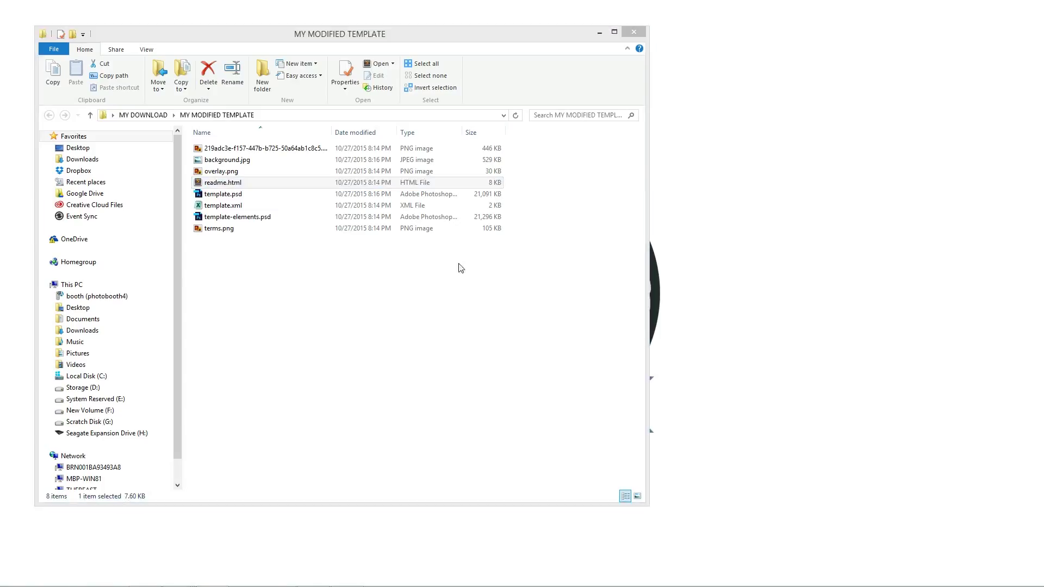
{"action": "right_click", "coordinate": [265, 294]}
{"action": "mouse_move", "coordinate": [223, 312]}
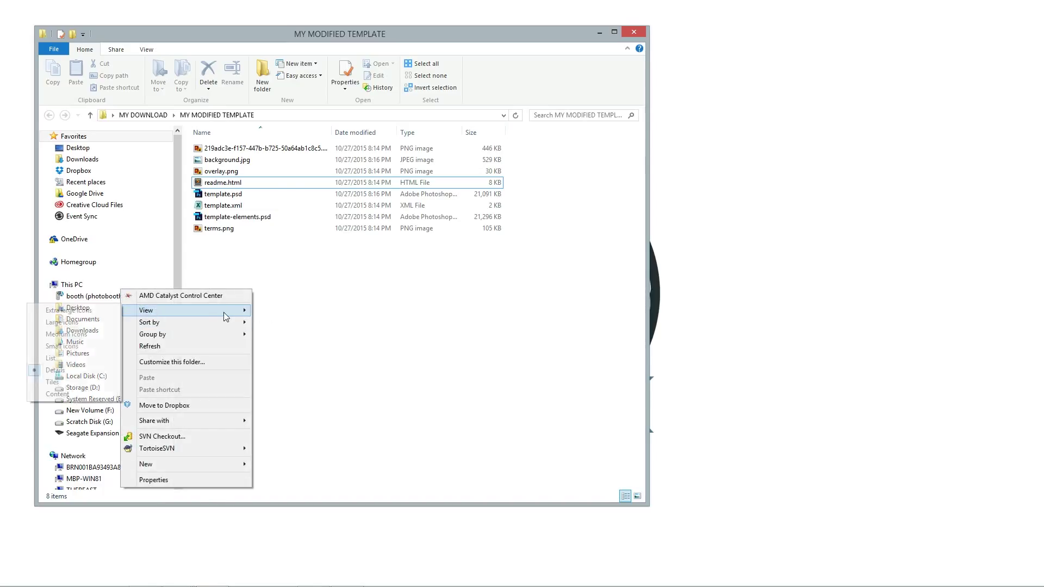
{"action": "left_click", "coordinate": [84, 322]}
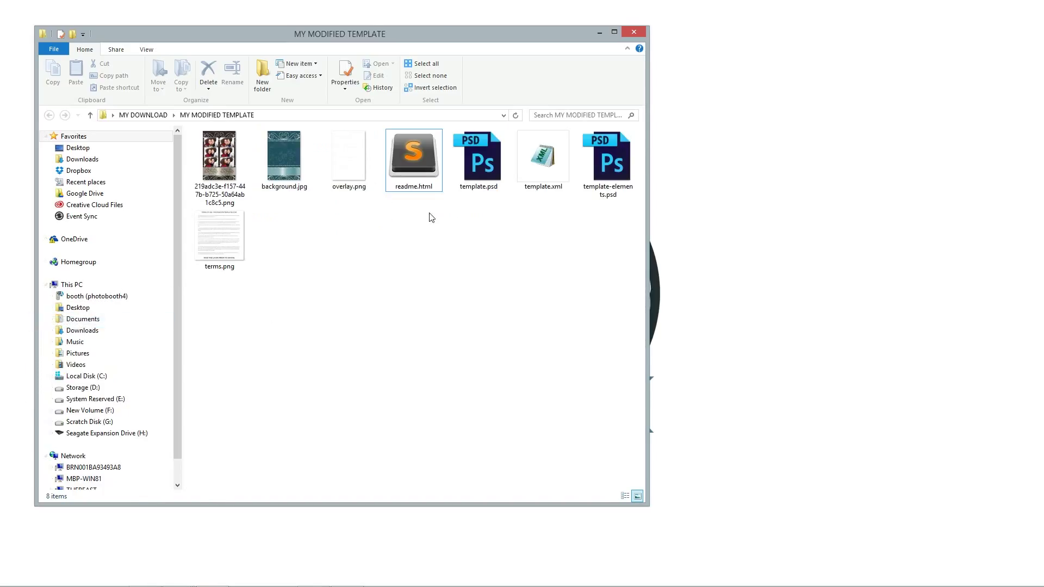
{"action": "left_click", "coordinate": [288, 156]}
{"action": "left_click", "coordinate": [342, 283]}
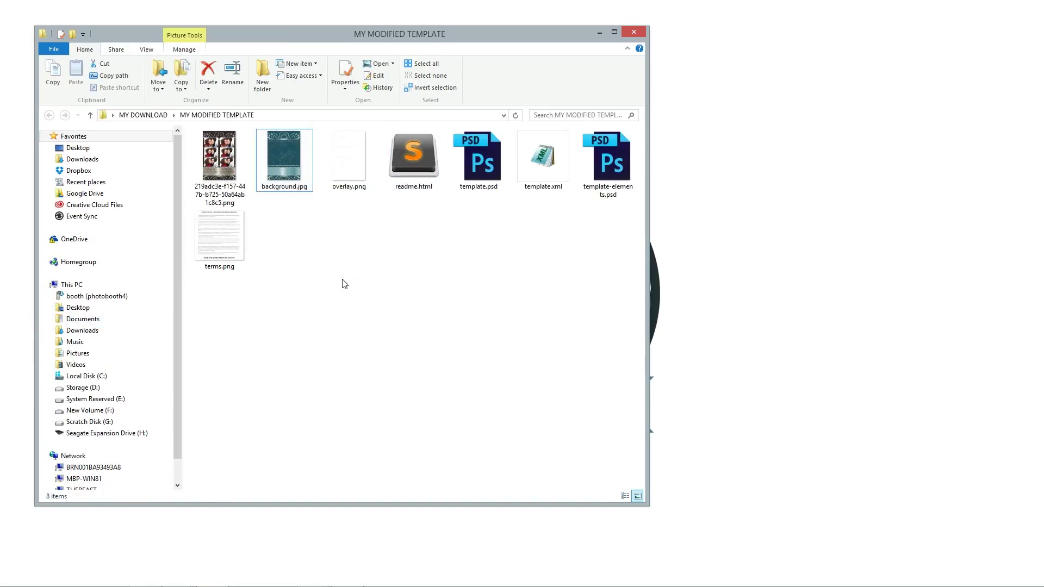
Compress all eight template files into a zipped folder.
{"action": "left_click_drag", "start_coordinate": [227, 332], "coordinate": [637, 130]}
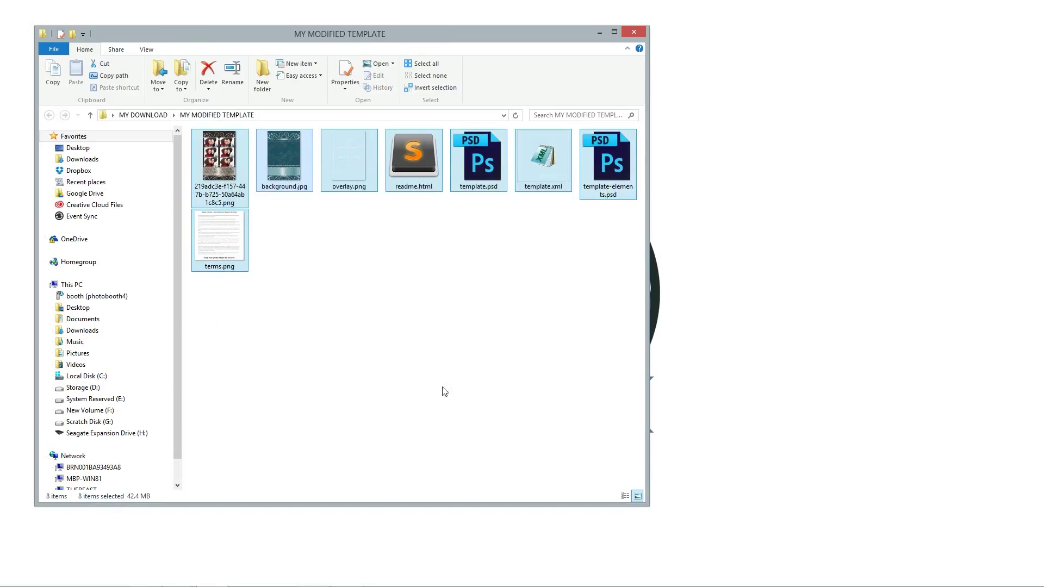
{"action": "right_click", "coordinate": [214, 170]}
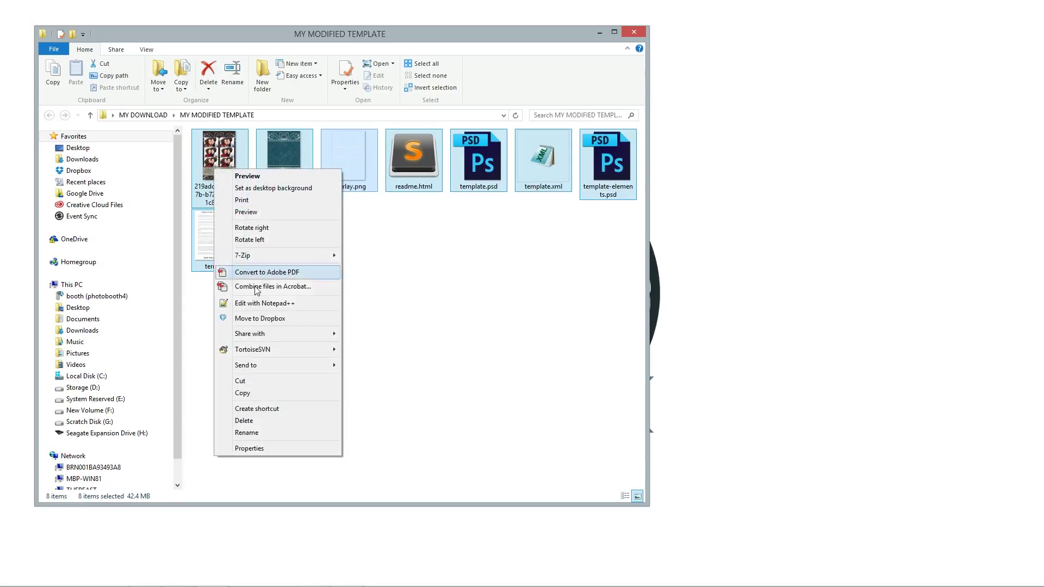
{"action": "mouse_move", "coordinate": [253, 365]}
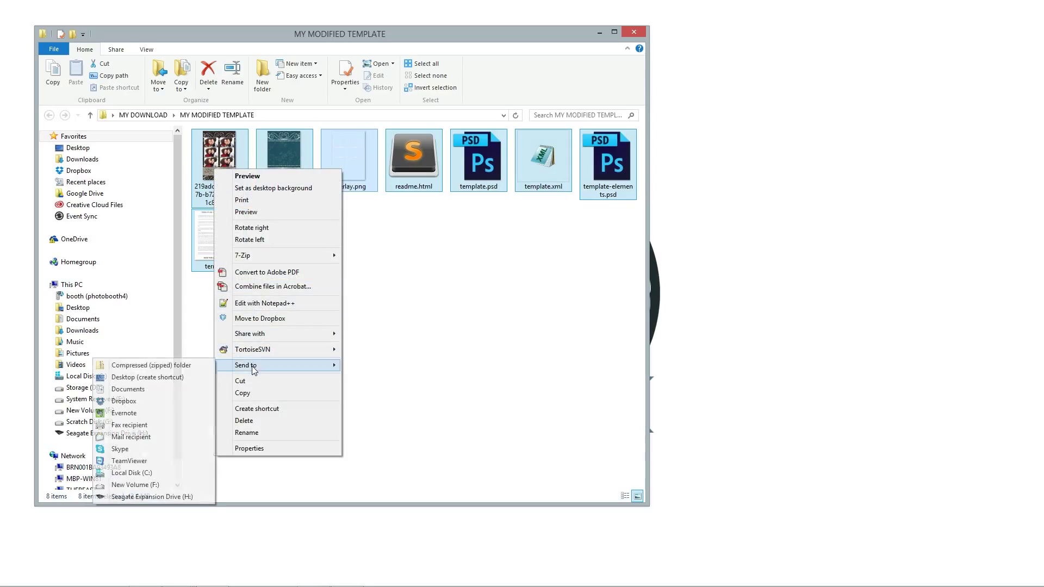
{"action": "left_click", "coordinate": [169, 366]}
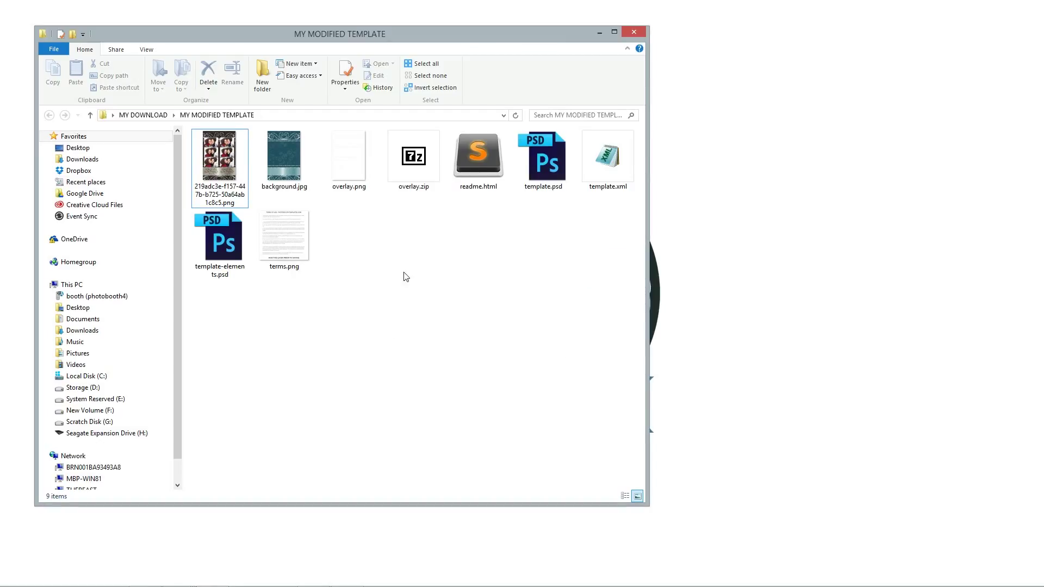
Rename overlay.zip to MY MODIFIED TEMPLATE.zip.
{"action": "left_click", "coordinate": [425, 170]}
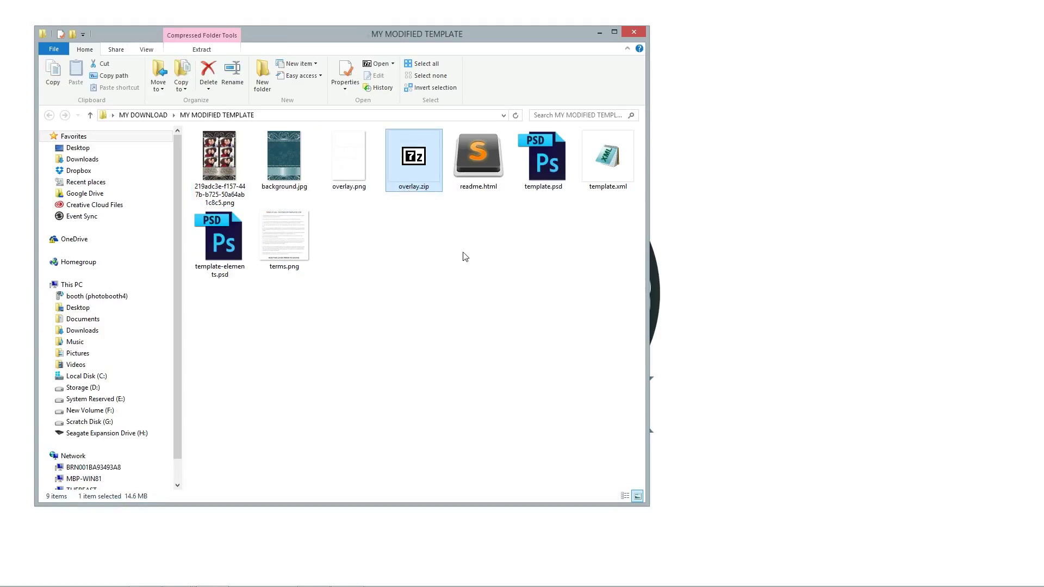
{"action": "key", "text": "F2"}
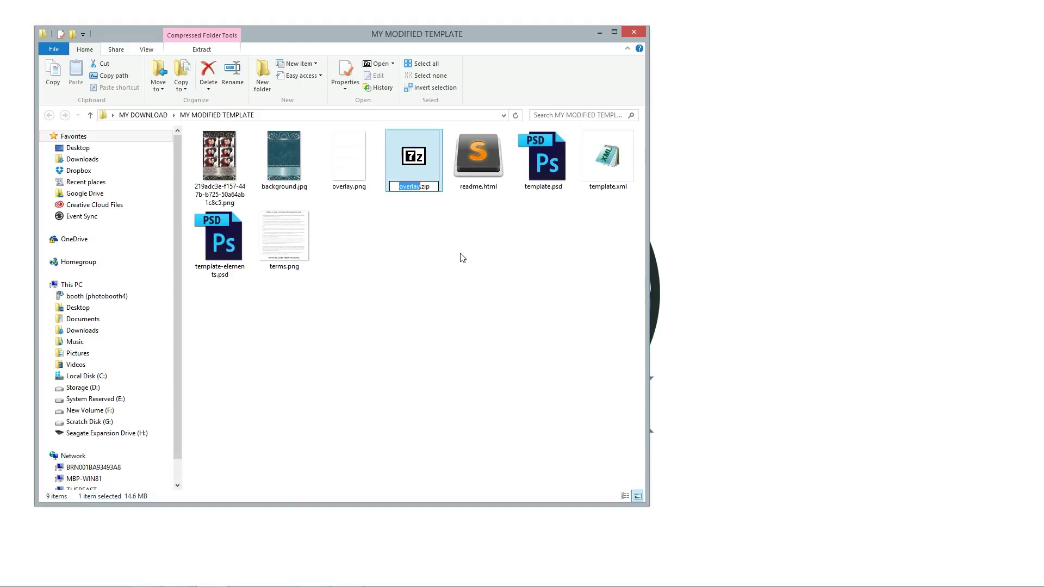
{"action": "type", "text": "MY MODIFIED TEMPLATE"}
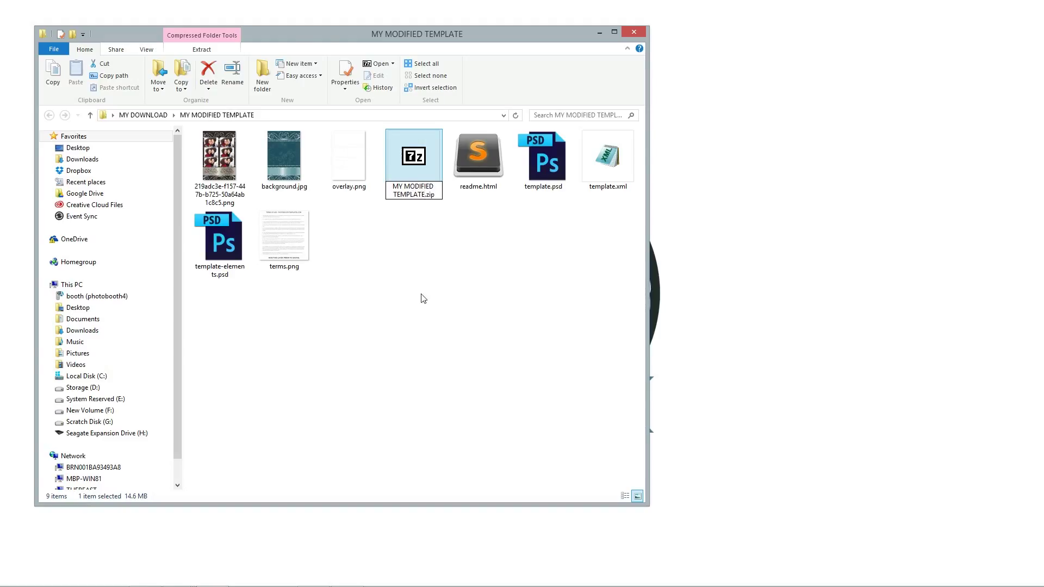
{"action": "left_click", "coordinate": [423, 299]}
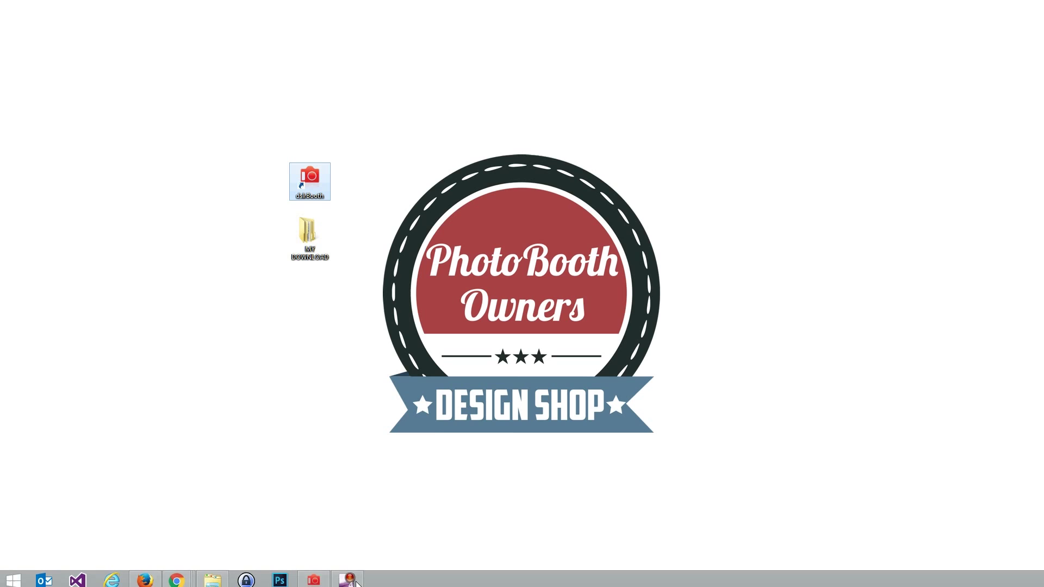
Restore the dslrBooth Template Editor showing the Four poses, double strip (vertical) 4 x 6 template.
{"action": "left_click", "coordinate": [315, 577]}
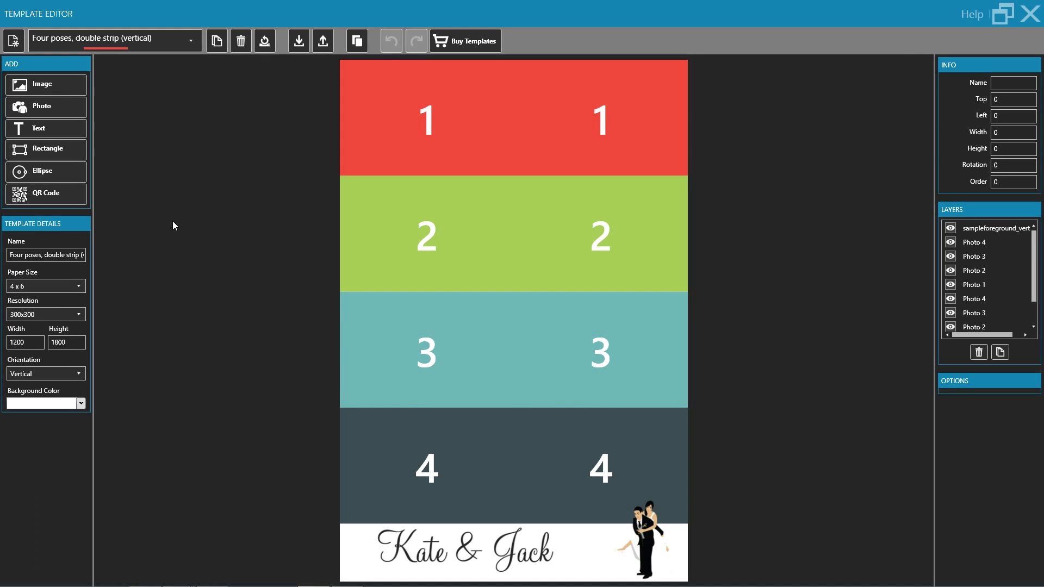
Import MY MODIFIED TEMPLATE.zip from Desktop > MY DOWNLOAD > MY MODIFIED TEMPLATE into the Template Editor.
{"action": "left_click", "coordinate": [300, 42]}
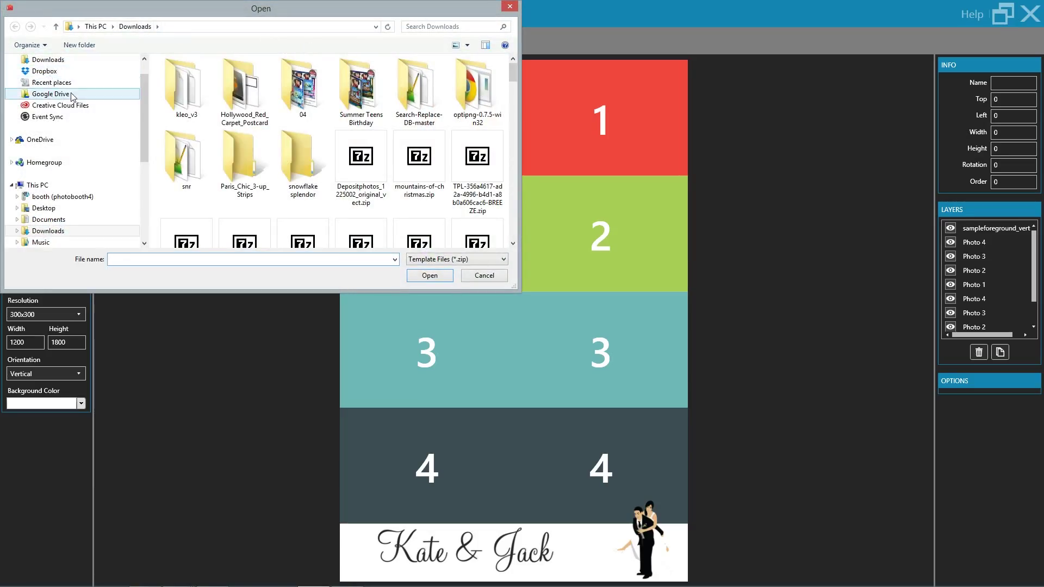
{"action": "scroll", "coordinate": [143, 82], "scroll_direction": "up", "scroll_amount": 1}
{"action": "left_click", "coordinate": [81, 76]}
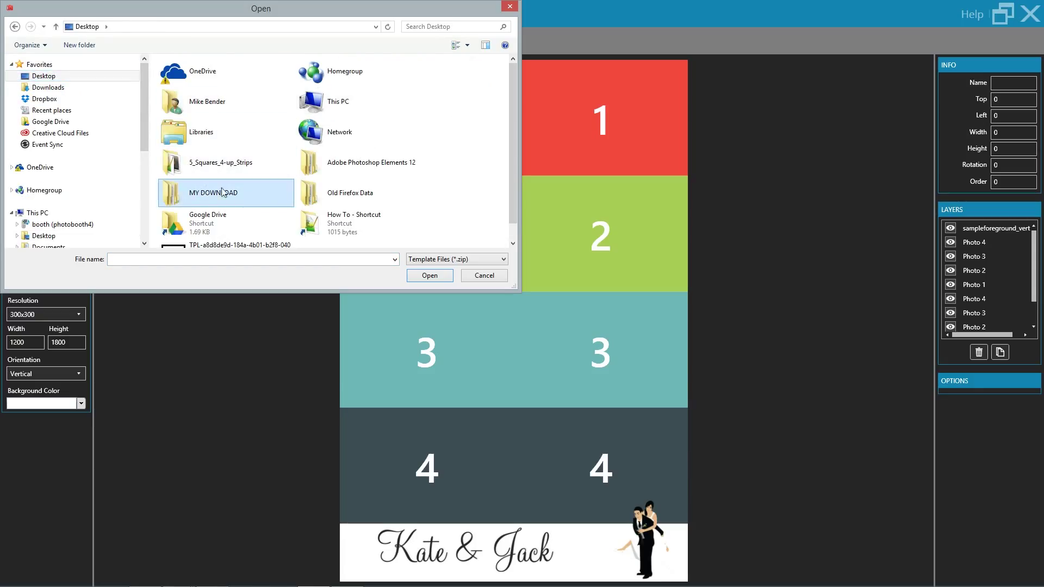
{"action": "double_click", "coordinate": [234, 194]}
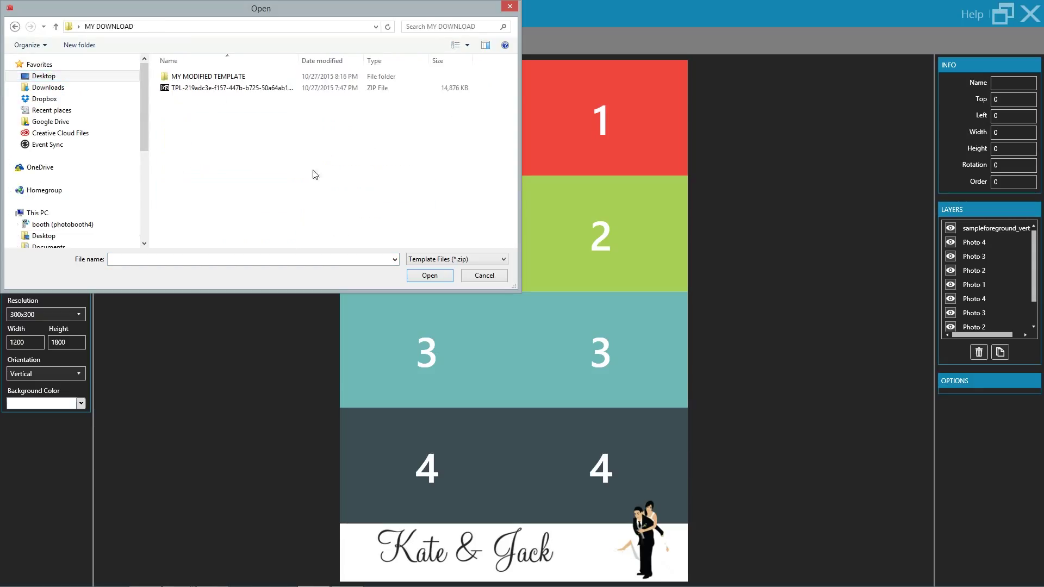
{"action": "double_click", "coordinate": [202, 76]}
{"action": "left_click", "coordinate": [193, 79]}
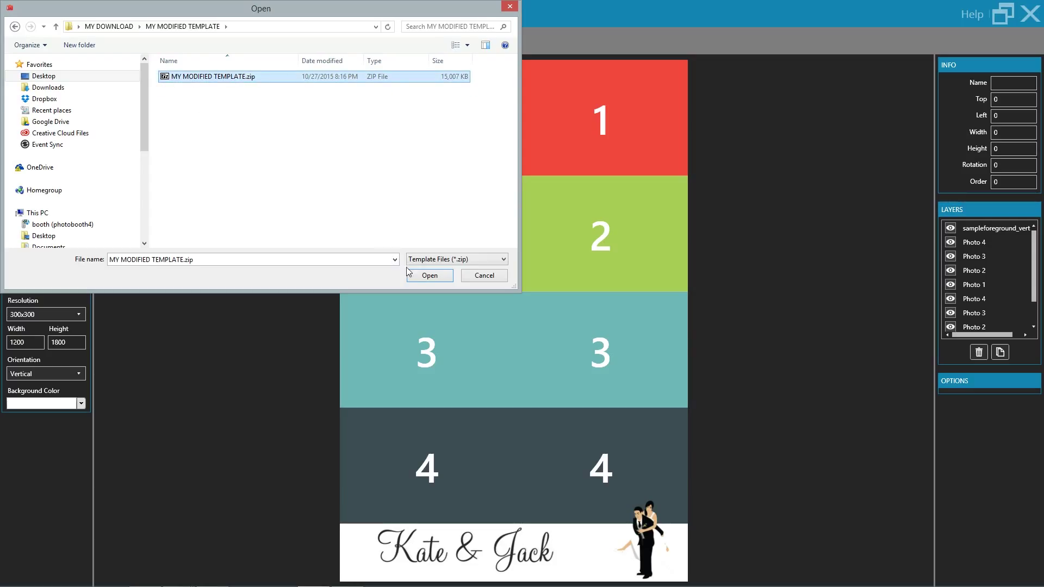
{"action": "left_click", "coordinate": [426, 278]}
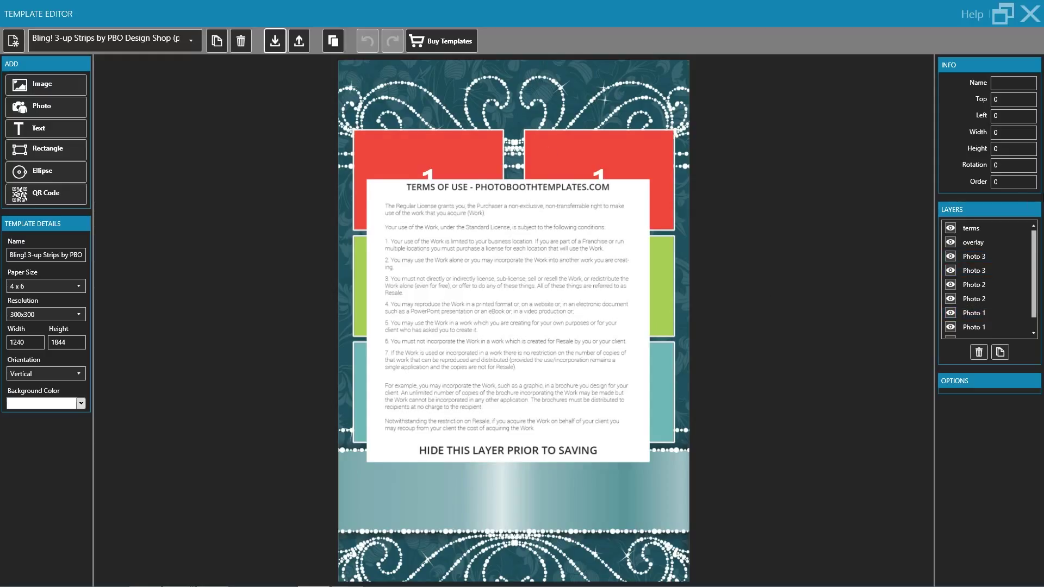
Hide the 'terms' layer in the Layers panel to reveal the teal strip's numbered photo spots.
{"action": "left_click", "coordinate": [968, 228]}
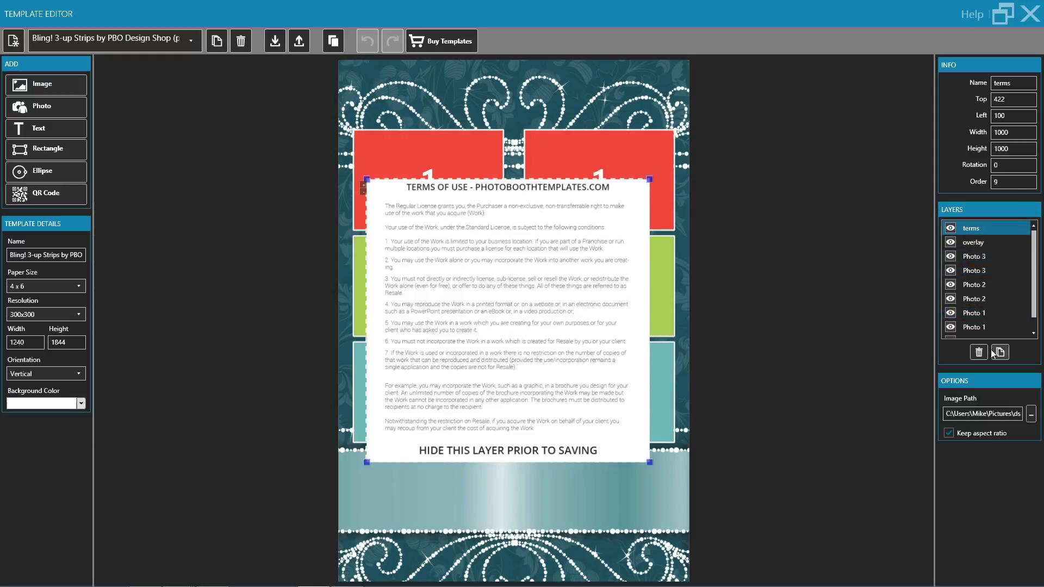
{"action": "left_click", "coordinate": [950, 229]}
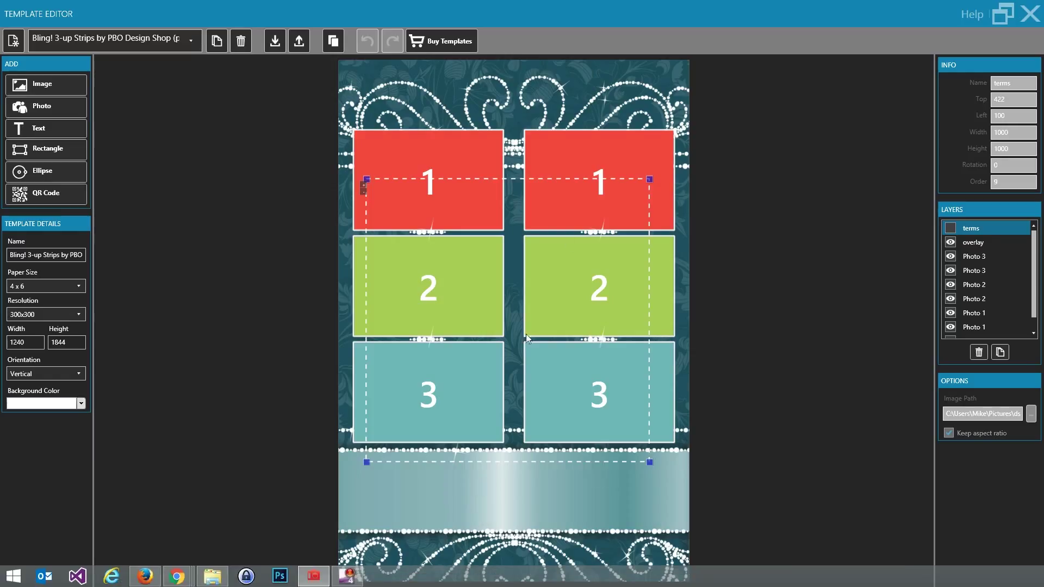